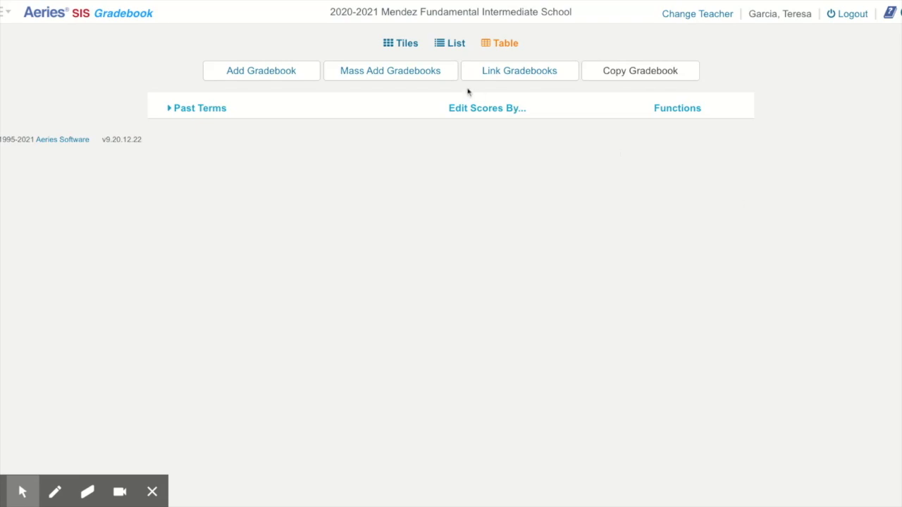
# - Start a mass gradebook creation and select Math 7 sections 1075, 1242, 3157 and 3258 plus AVID 6 sections 6137 and 8369
pyautogui.click(383, 69)
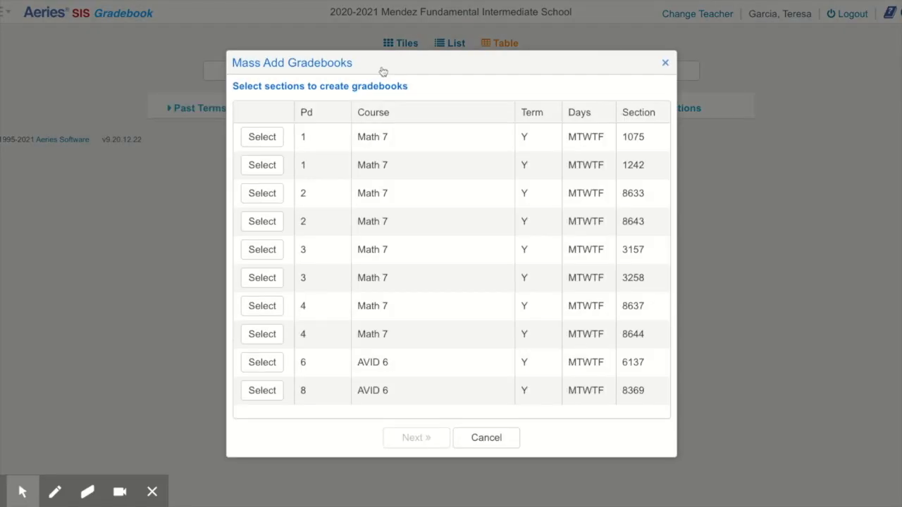
pyautogui.click(267, 143)
pyautogui.click(262, 165)
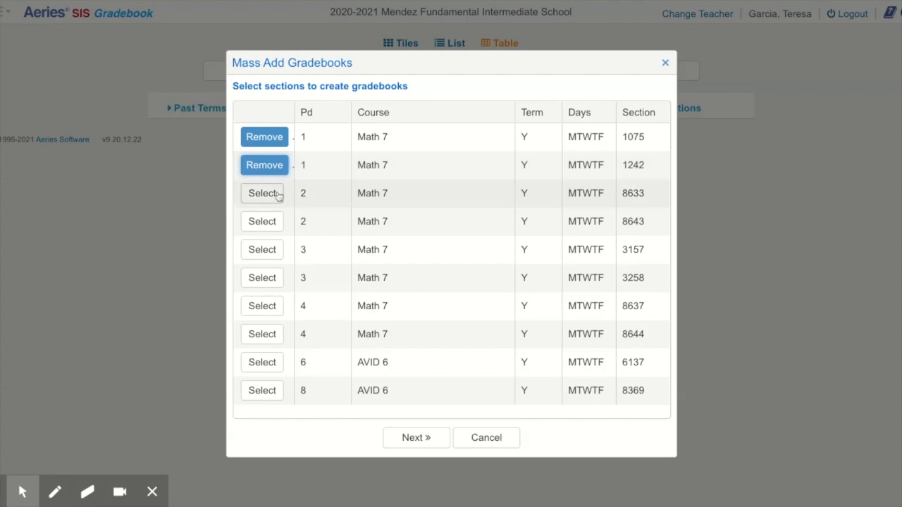
pyautogui.click(270, 252)
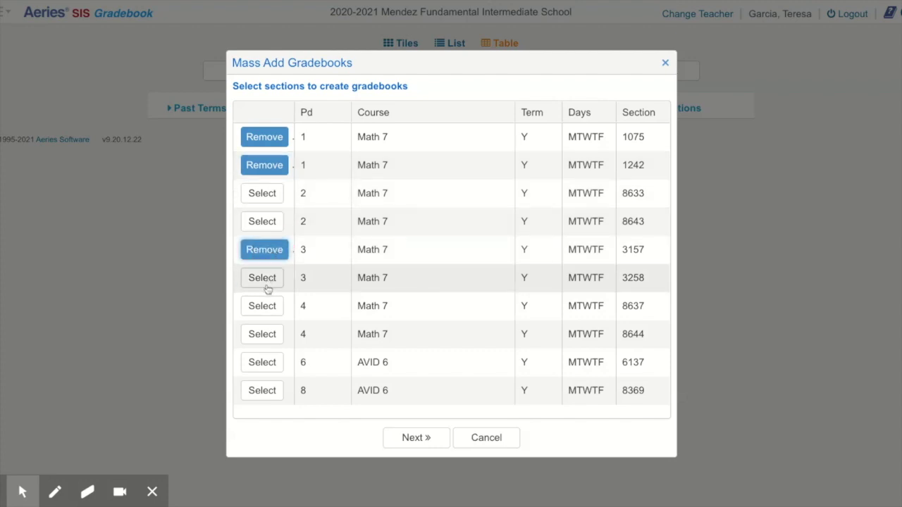
pyautogui.click(265, 279)
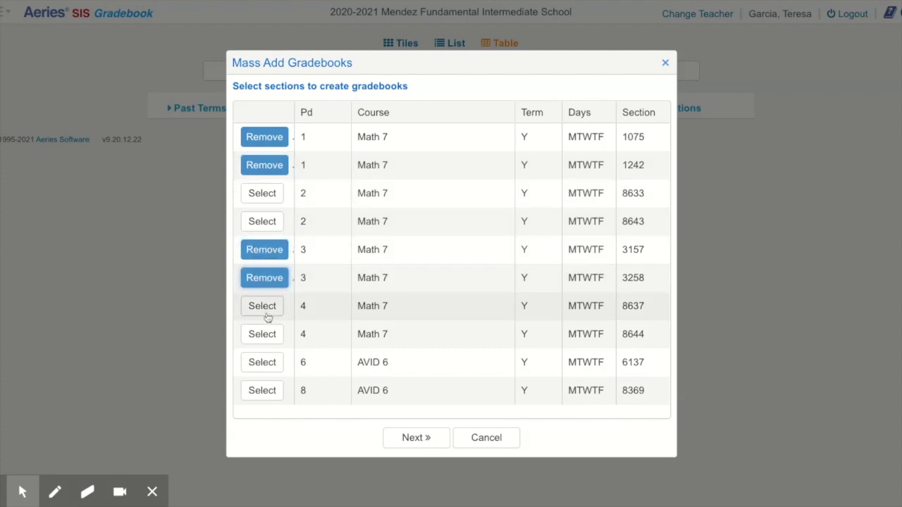
pyautogui.click(264, 359)
pyautogui.click(265, 391)
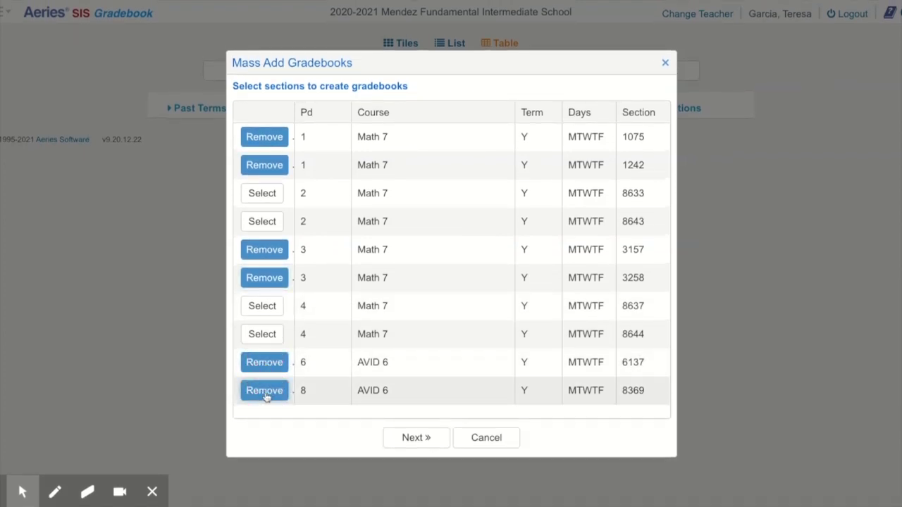
# - Assign the Spring term to the selected sections and create their gradebooks
pyautogui.click(422, 438)
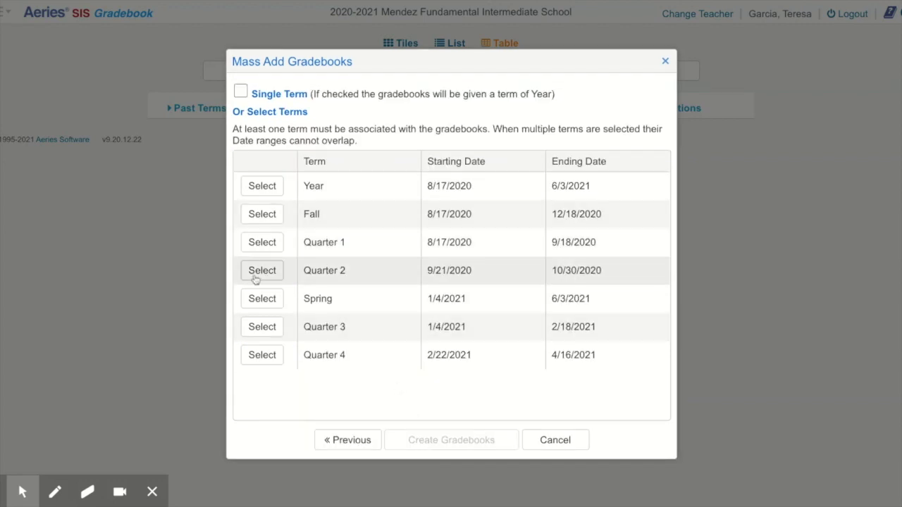
pyautogui.click(258, 299)
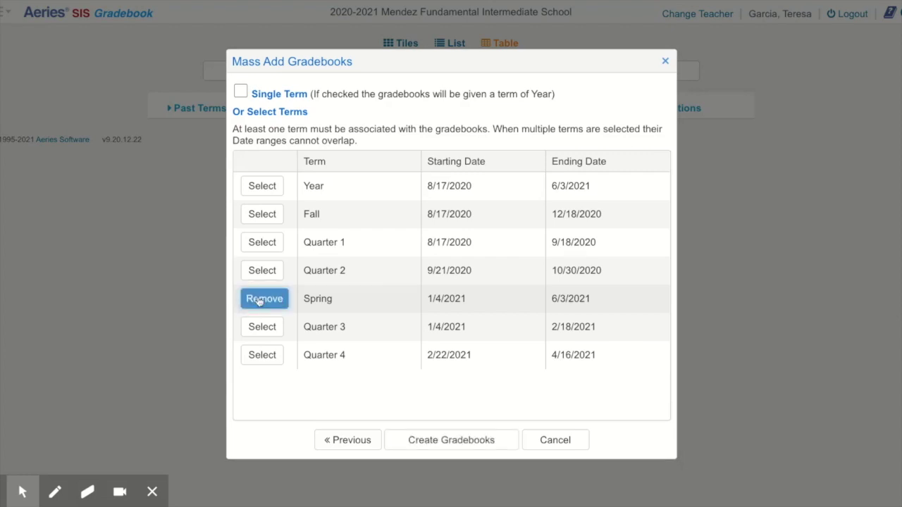
pyautogui.click(452, 442)
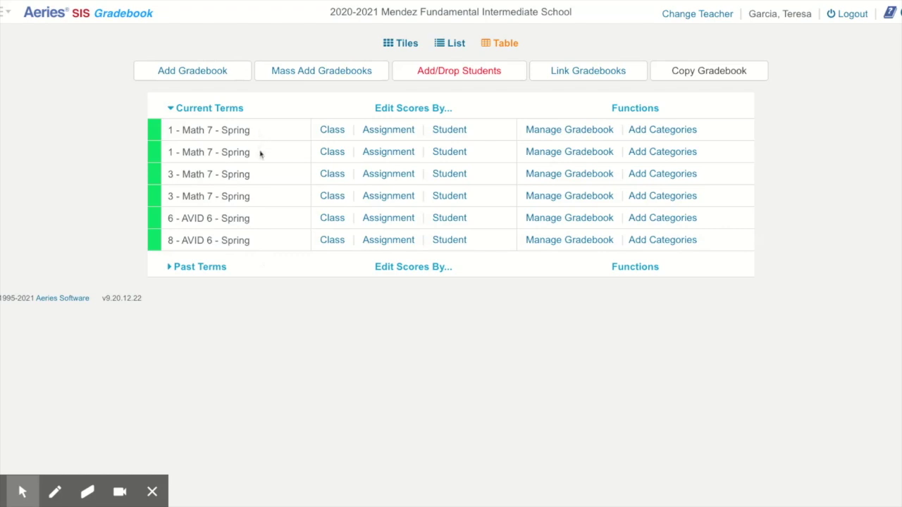
# - Open the configuration of the first period 1 Math 7 Spring gradebook and examine its associated term and section
pyautogui.click(574, 131)
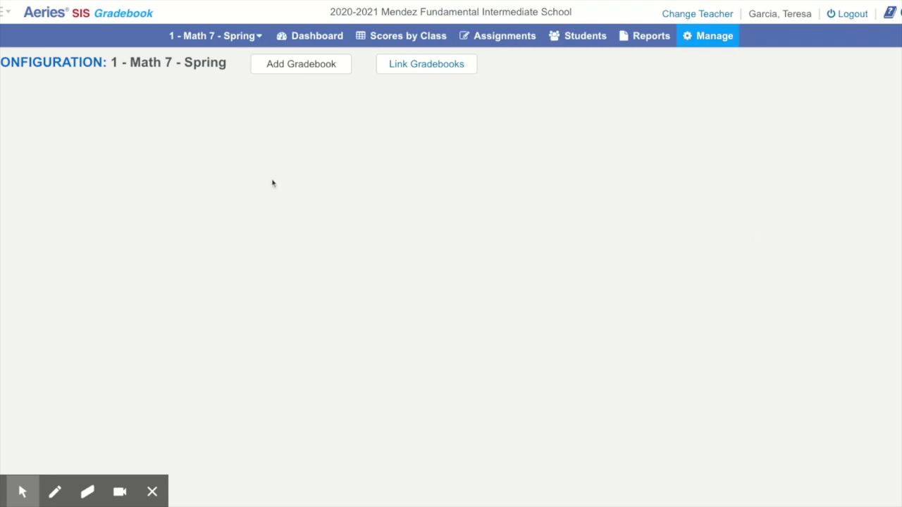
pyautogui.scroll(-3, 318, 298)
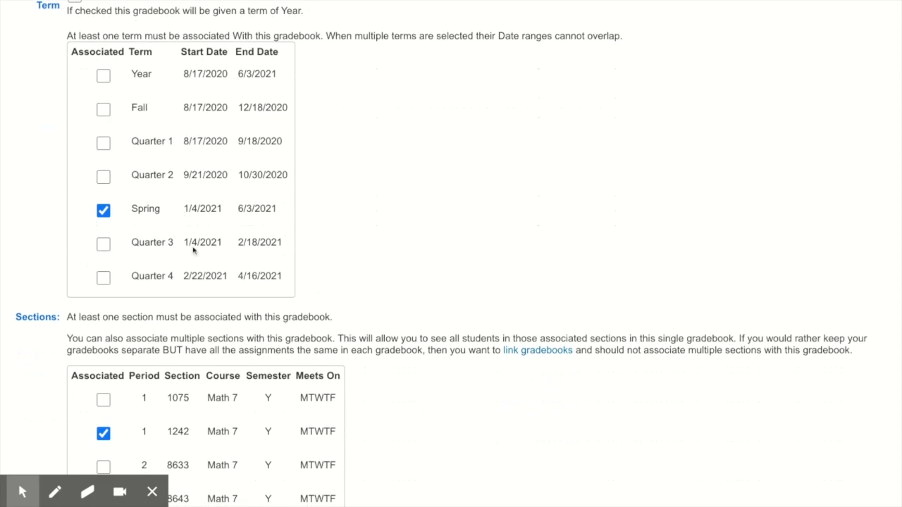
pyautogui.scroll(-3, 214, 222)
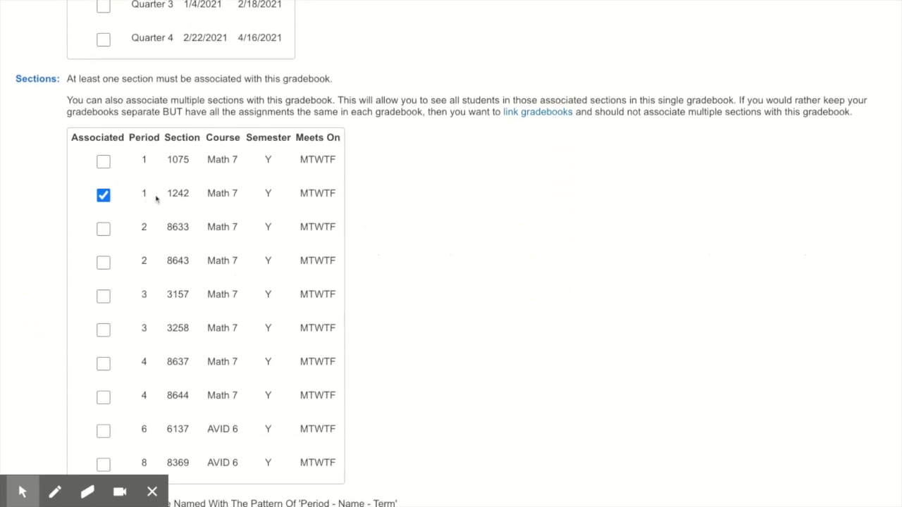
pyautogui.doubleClick(168, 195)
pyautogui.doubleClick(267, 193)
pyautogui.scroll(5, 420, 229)
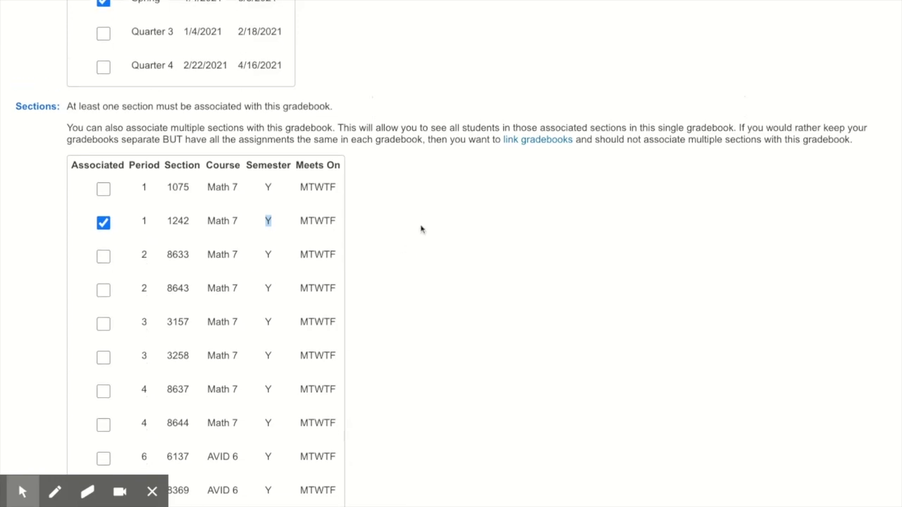
pyautogui.scroll(3, 422, 202)
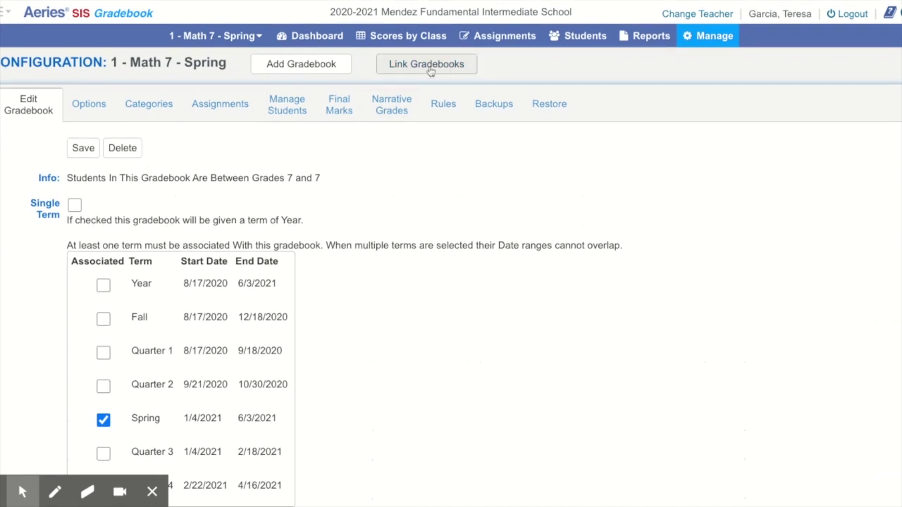
# - Open gradebook linking and assign both period 1 Math 7 Spring gradebooks to group 1
pyautogui.click(426, 66)
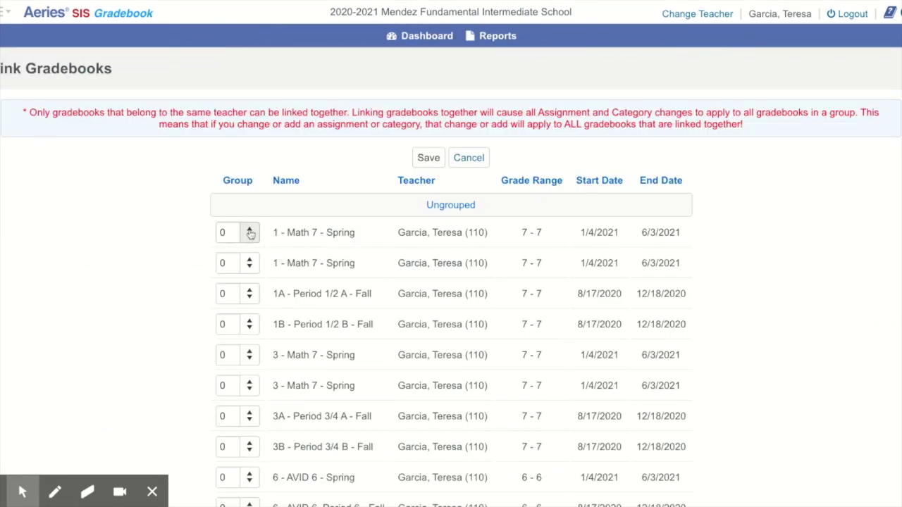
pyautogui.click(250, 230)
pyautogui.click(250, 260)
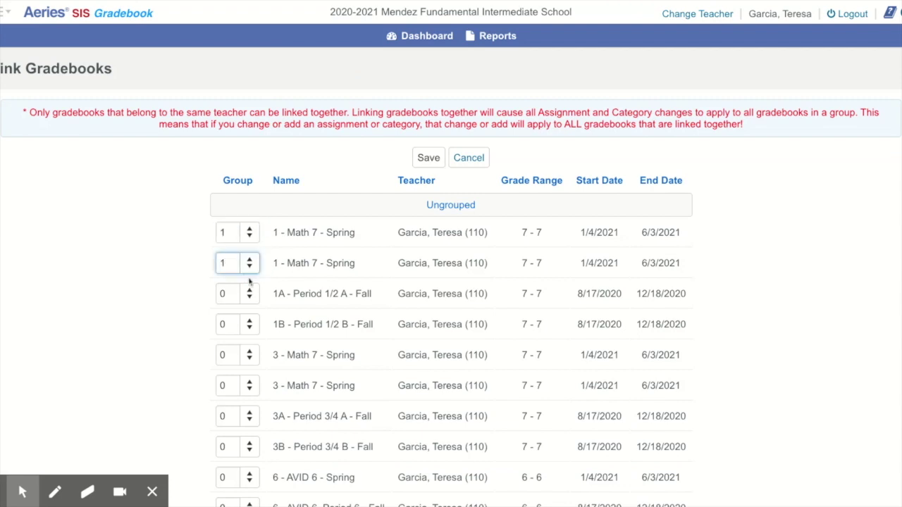
pyautogui.click(250, 291)
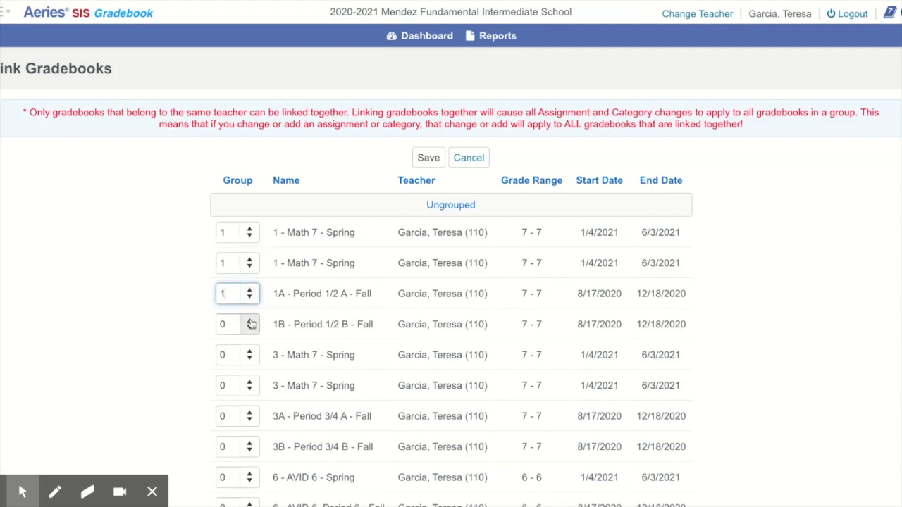
pyautogui.click(250, 322)
pyautogui.click(250, 298)
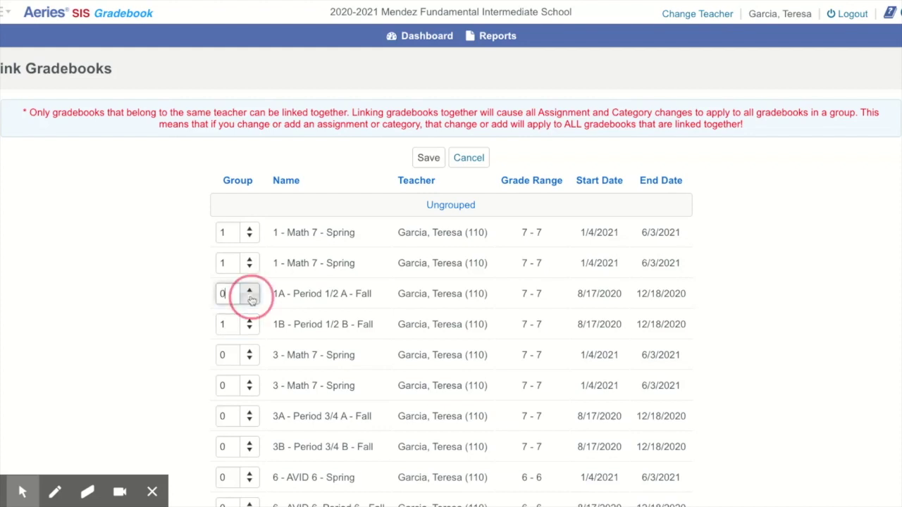
pyautogui.click(250, 328)
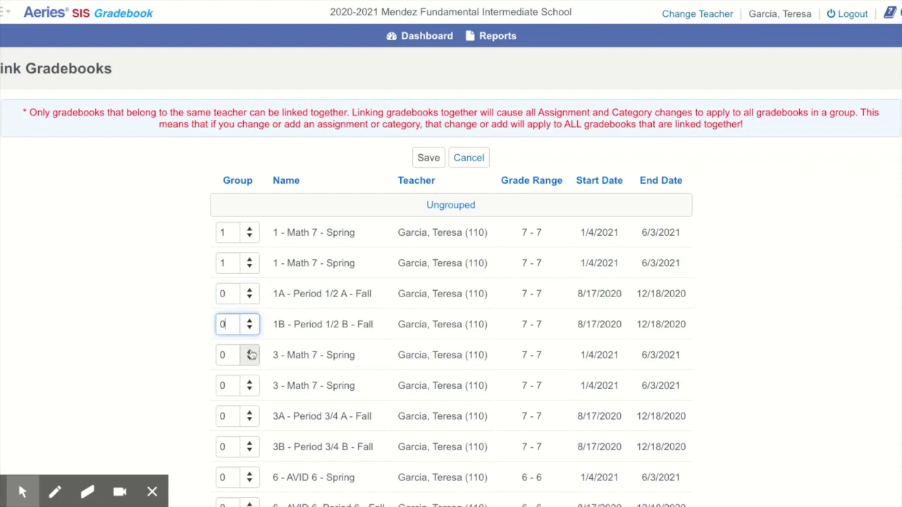
# - Assign both period 3 Math 7 Spring gradebooks to group 1 and save the links
pyautogui.click(251, 354)
pyautogui.click(250, 381)
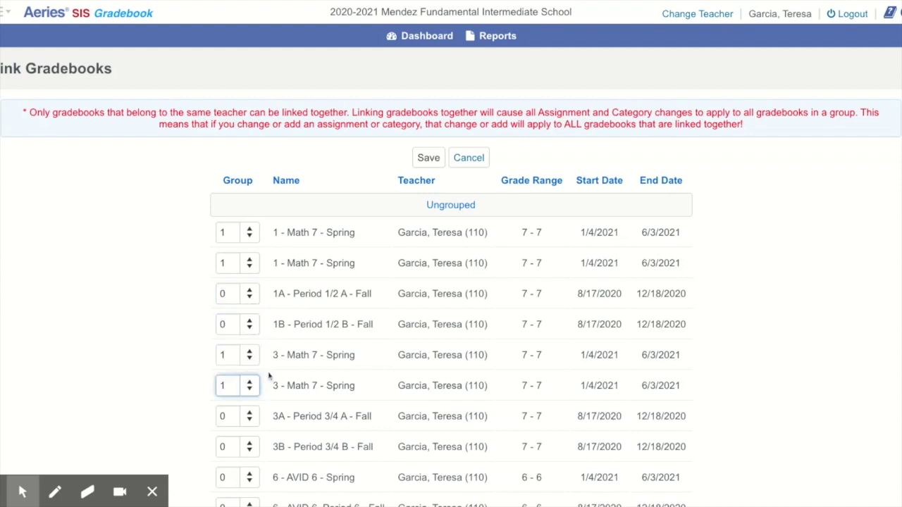
pyautogui.scroll(-2, 299, 353)
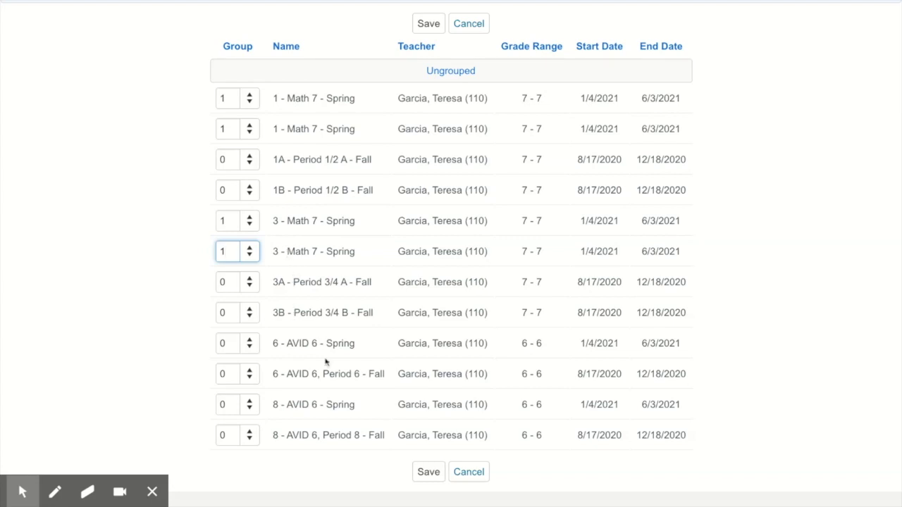
pyautogui.click(428, 475)
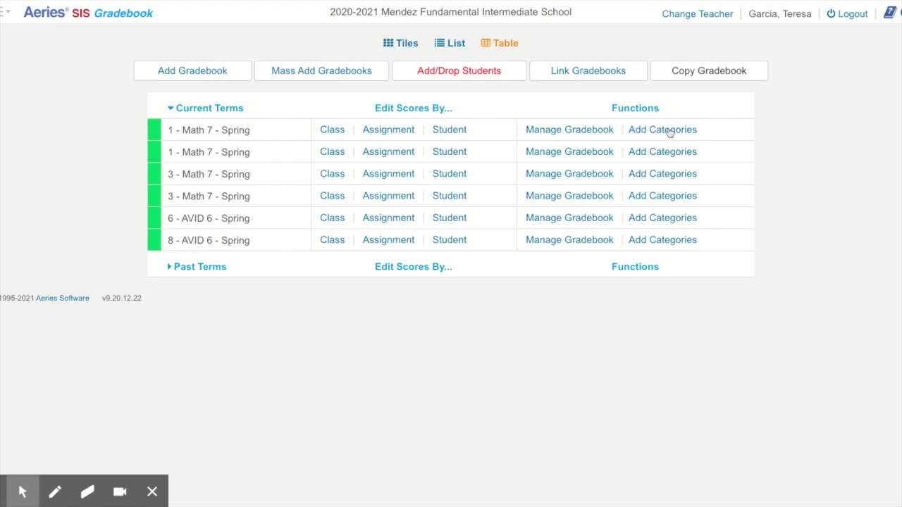
# - Enable weighted scoring for the first period 1 Math 7 Spring gradebook and add an Assignments category worth 50% of the grade
pyautogui.click(668, 132)
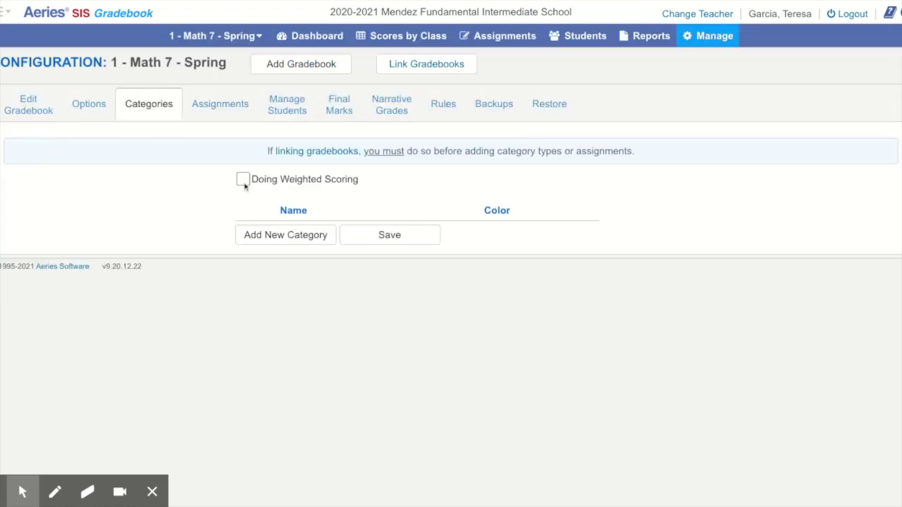
pyautogui.click(242, 180)
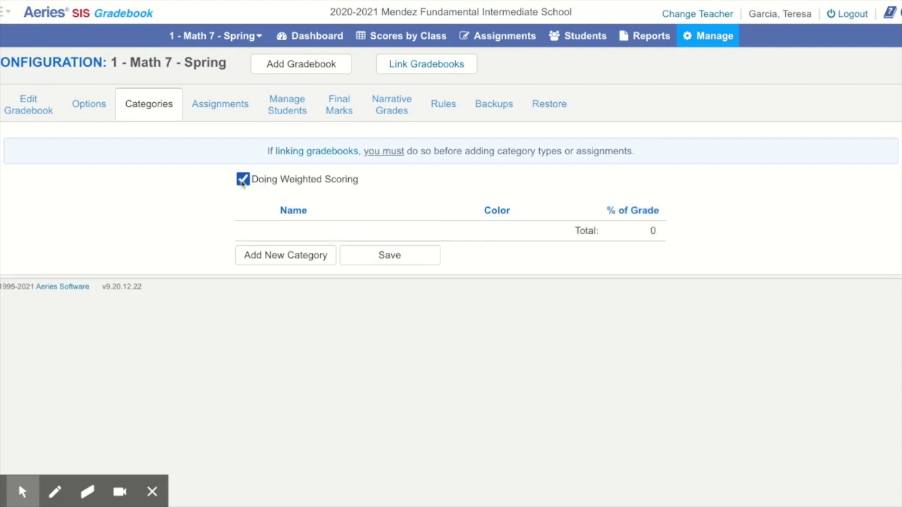
pyautogui.click(286, 255)
pyautogui.write('A')
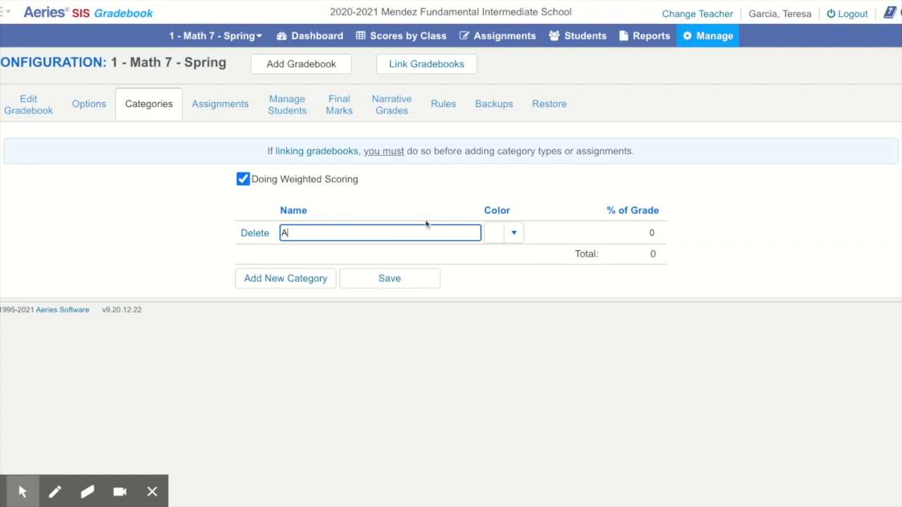
pyautogui.write('ssignments')
pyautogui.click(639, 232)
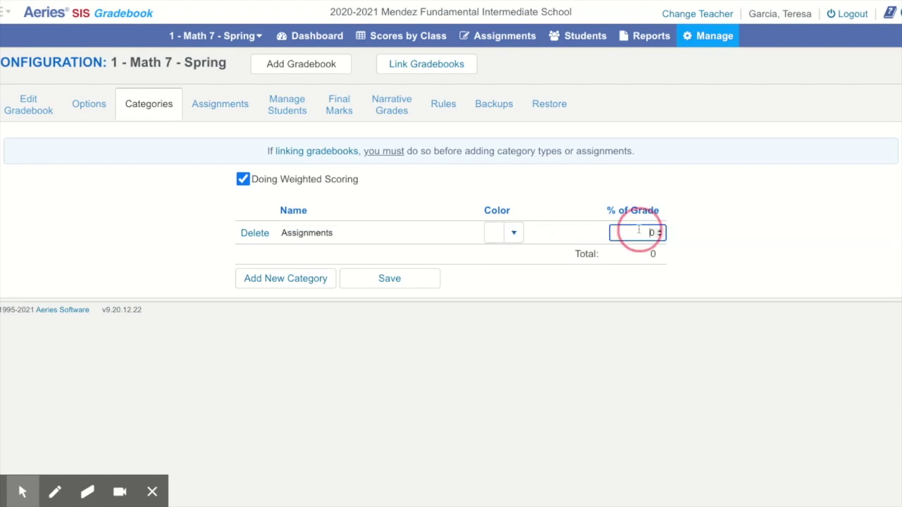
pyautogui.write('50')
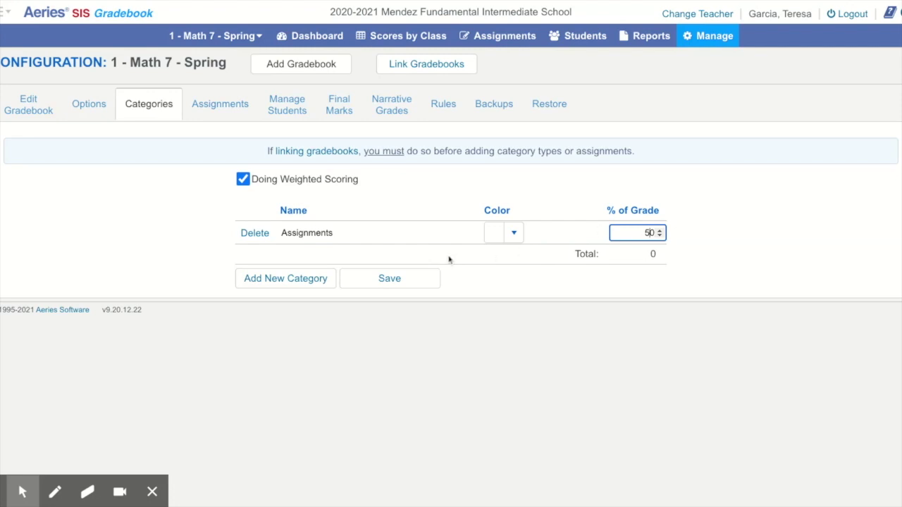
# - Add an Assessments category worth 50% of the grade
pyautogui.click(276, 282)
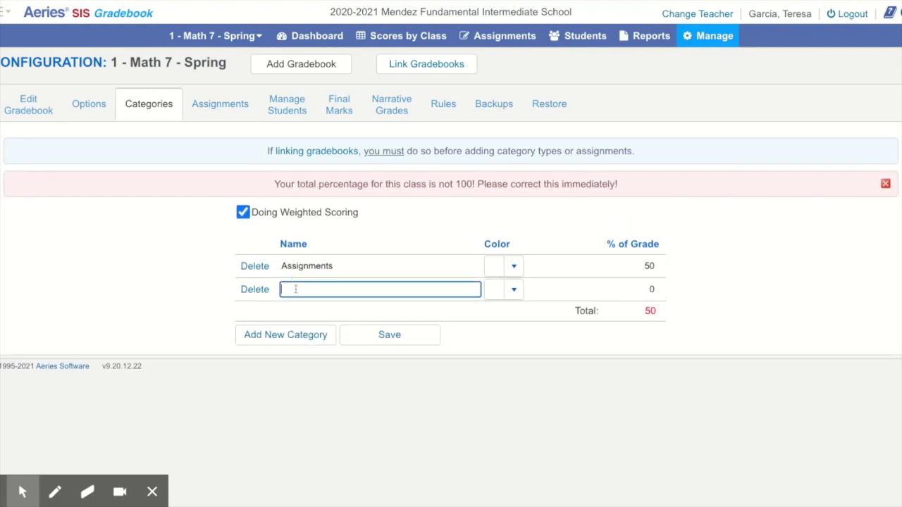
pyautogui.write('Assessments')
pyautogui.click(651, 289)
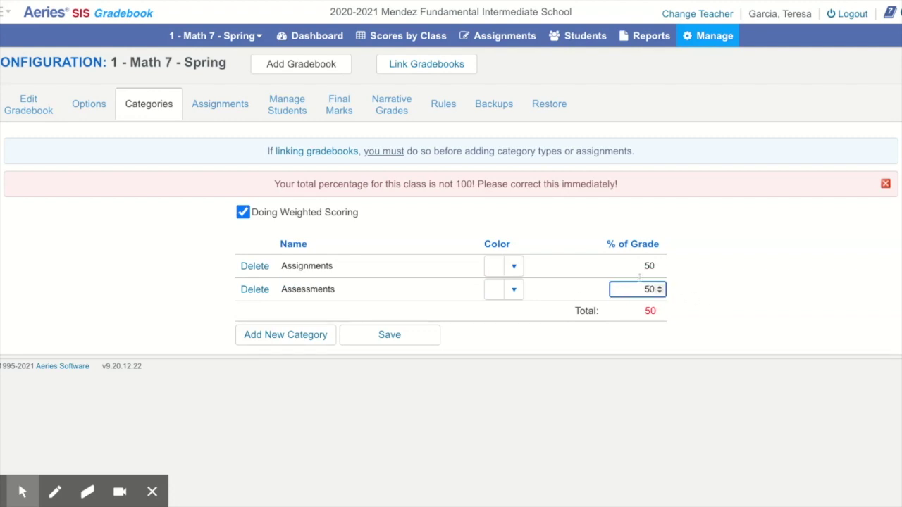
# - Color the Assignments category yellow and the Assessments category blue, and save the categories
pyautogui.click(514, 266)
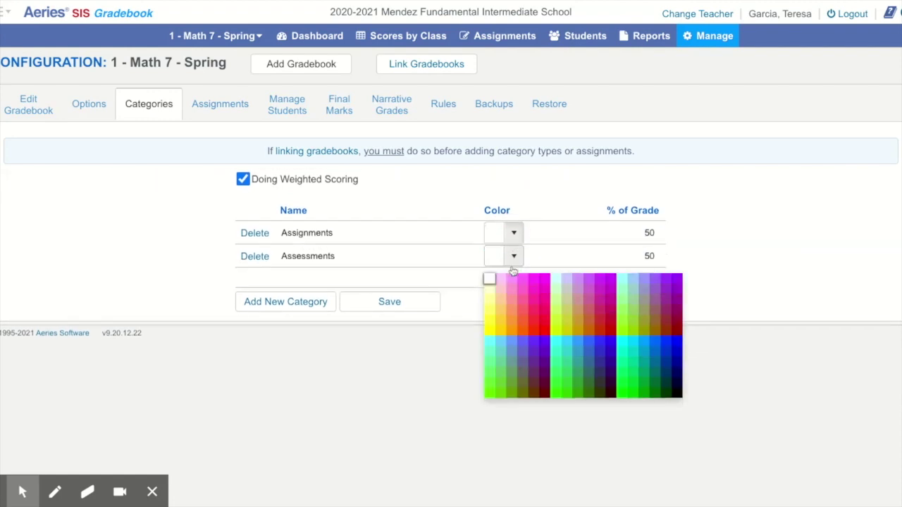
pyautogui.click(489, 329)
pyautogui.click(512, 258)
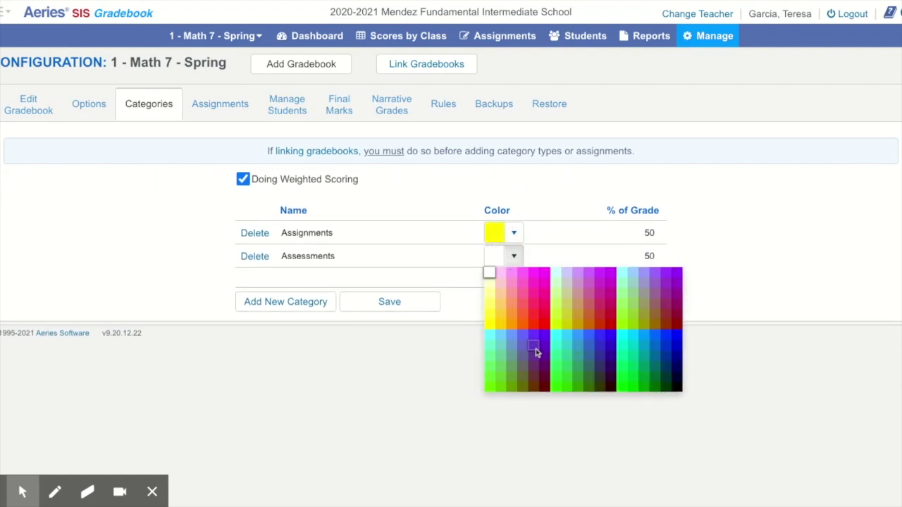
pyautogui.click(592, 341)
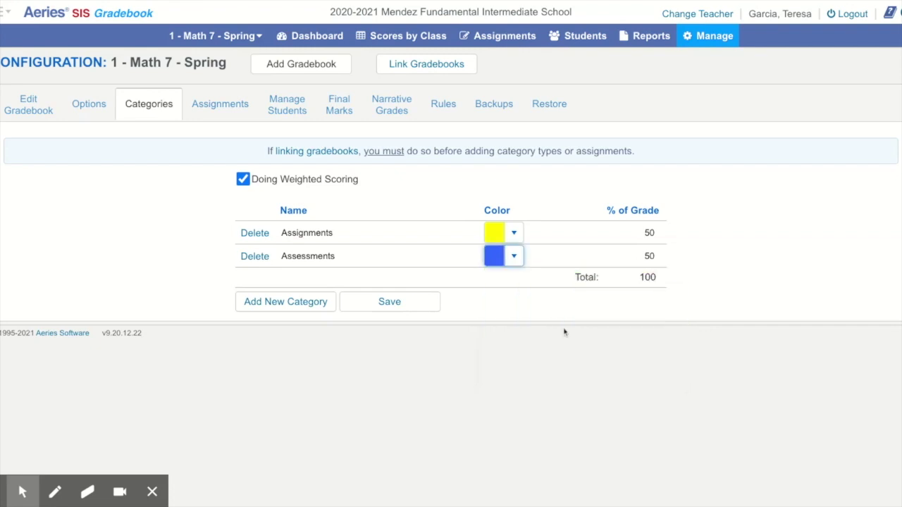
pyautogui.click(389, 303)
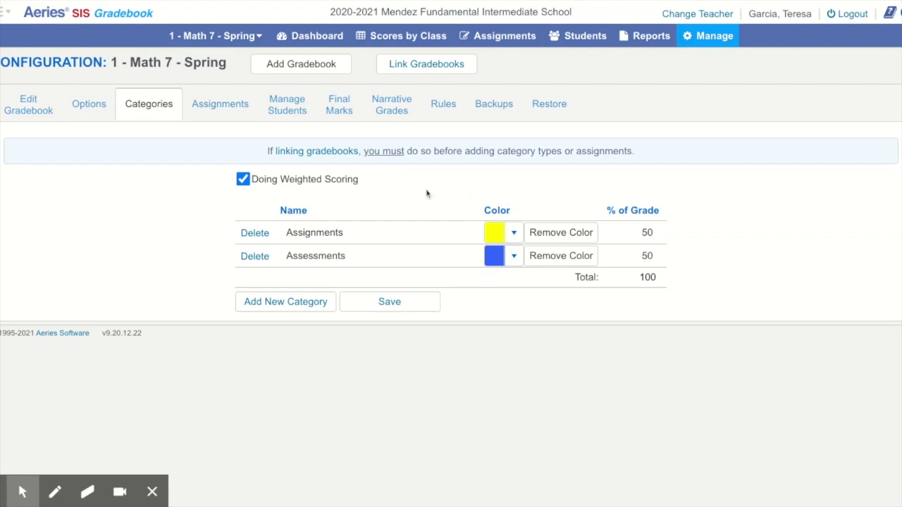
# - Unlink the four Math 7 Spring gradebooks by setting each one's group to 0, and save the links
pyautogui.click(417, 65)
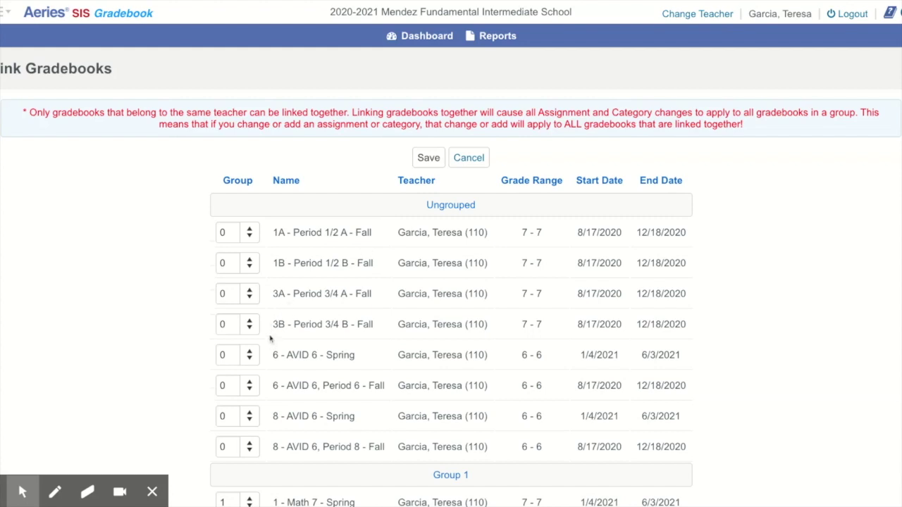
pyautogui.scroll(-2, 270, 339)
pyautogui.click(250, 340)
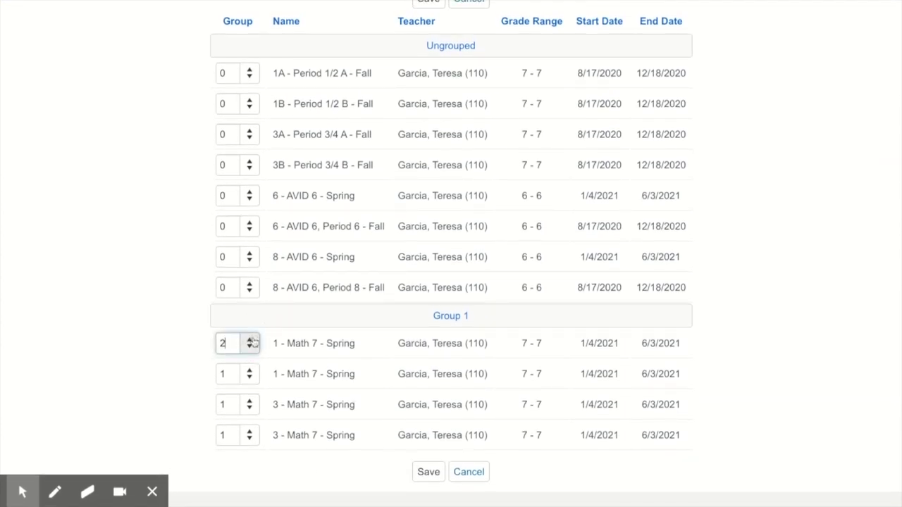
pyautogui.doubleClick(251, 347)
pyautogui.click(251, 379)
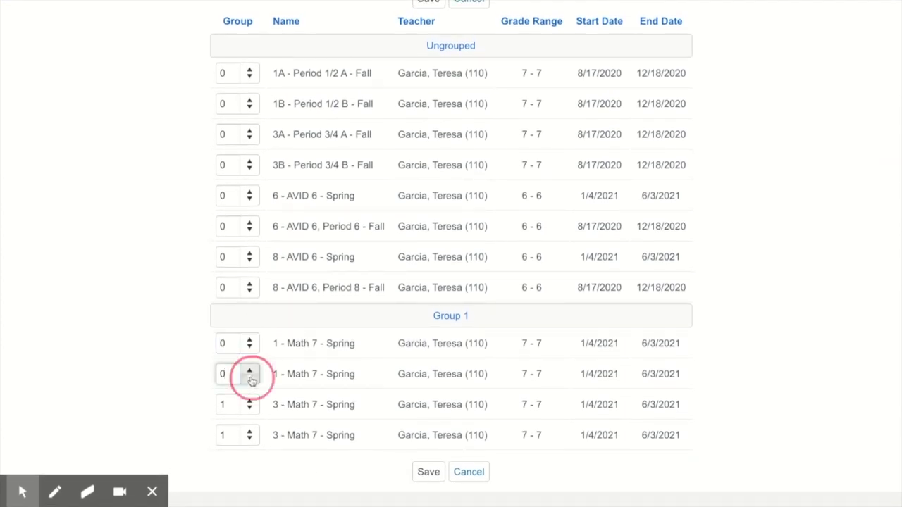
pyautogui.click(251, 407)
pyautogui.click(250, 439)
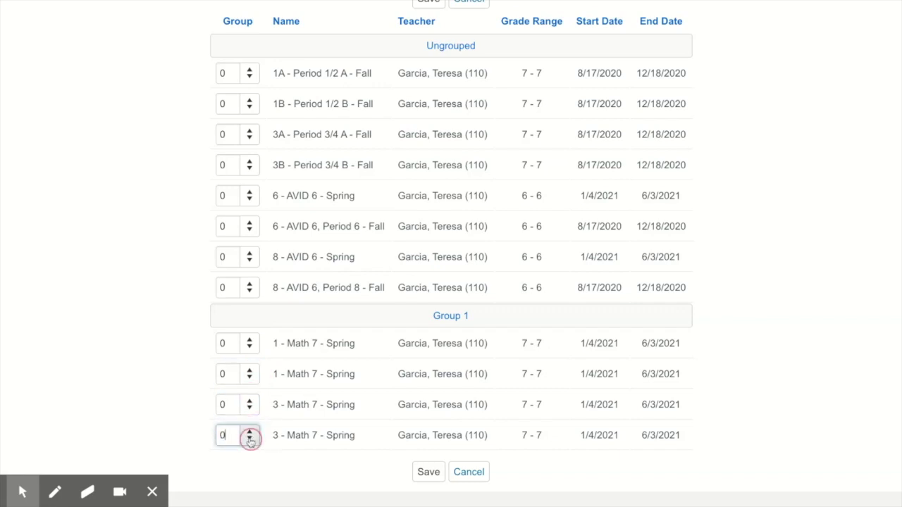
pyautogui.click(418, 473)
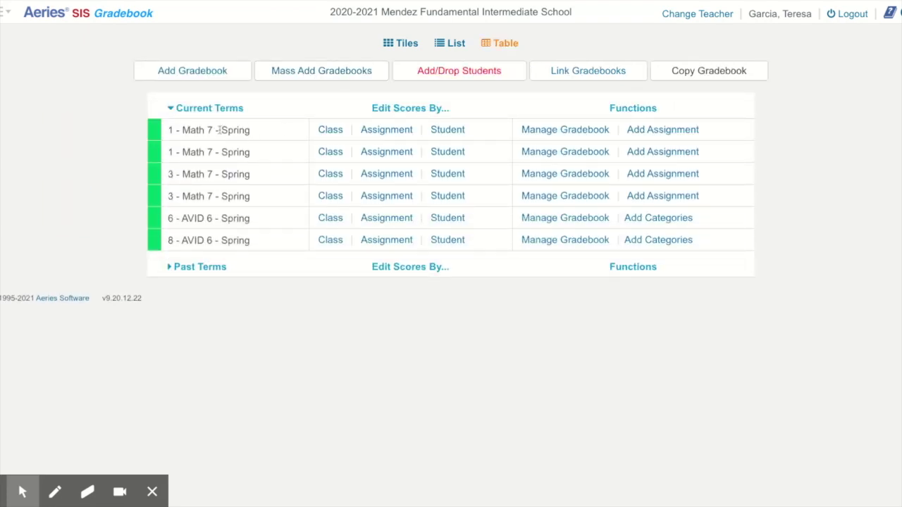
# - Change the period label of the first period 1 Math 7 Spring gradebook to 1a and save it
pyautogui.click(564, 131)
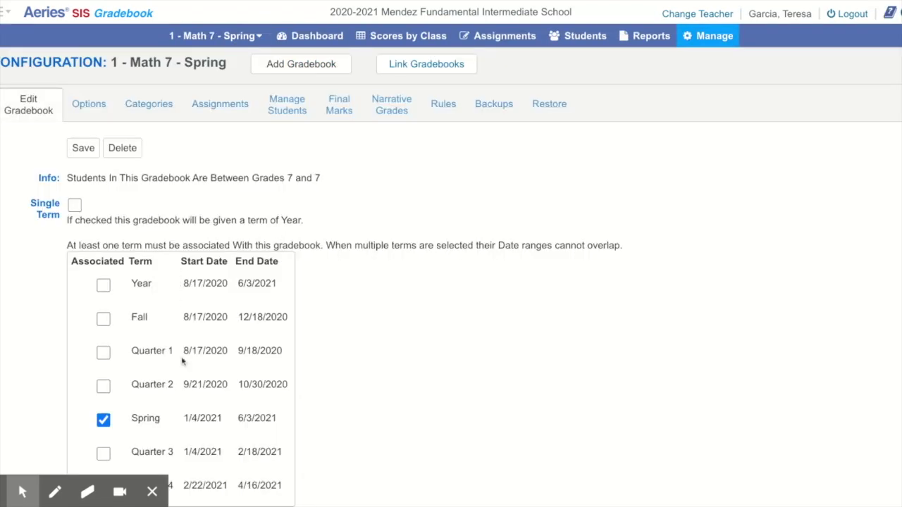
pyautogui.scroll(-5, 184, 359)
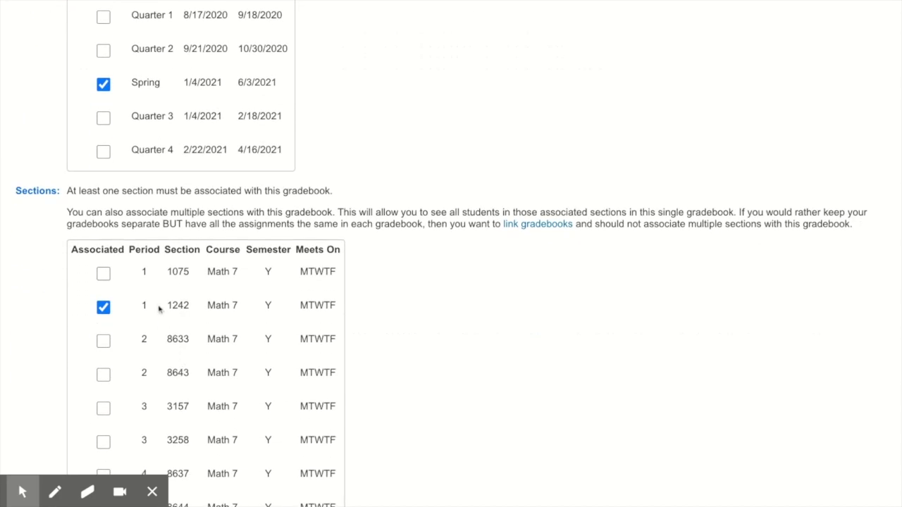
pyautogui.scroll(-4, 159, 308)
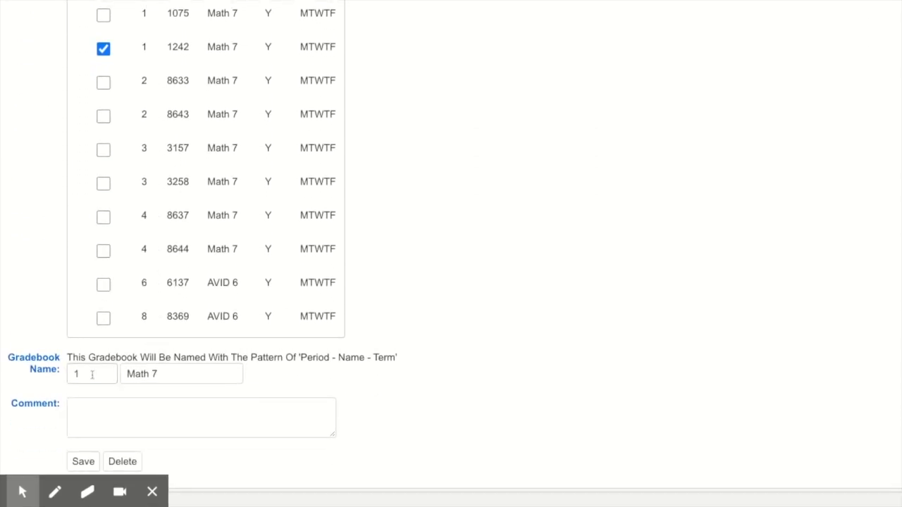
pyautogui.click(92, 375)
pyautogui.write('a')
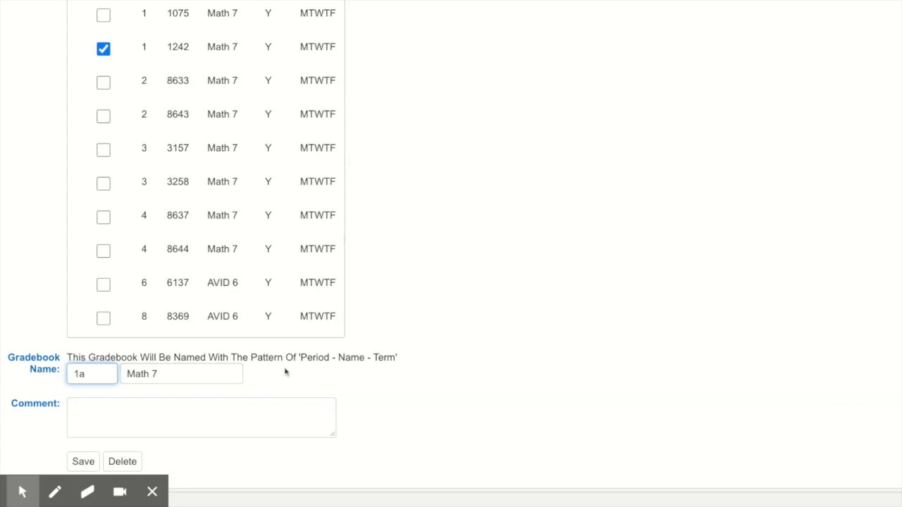
pyautogui.click(284, 372)
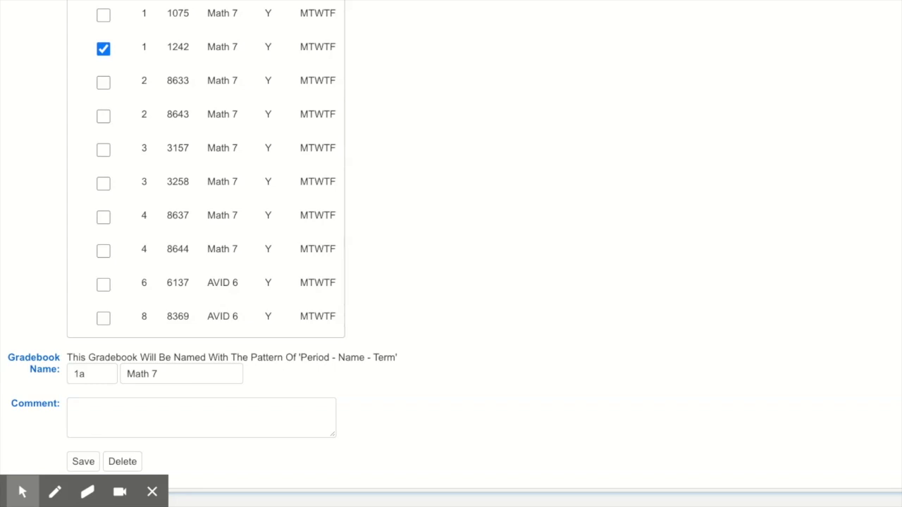
pyautogui.click(81, 462)
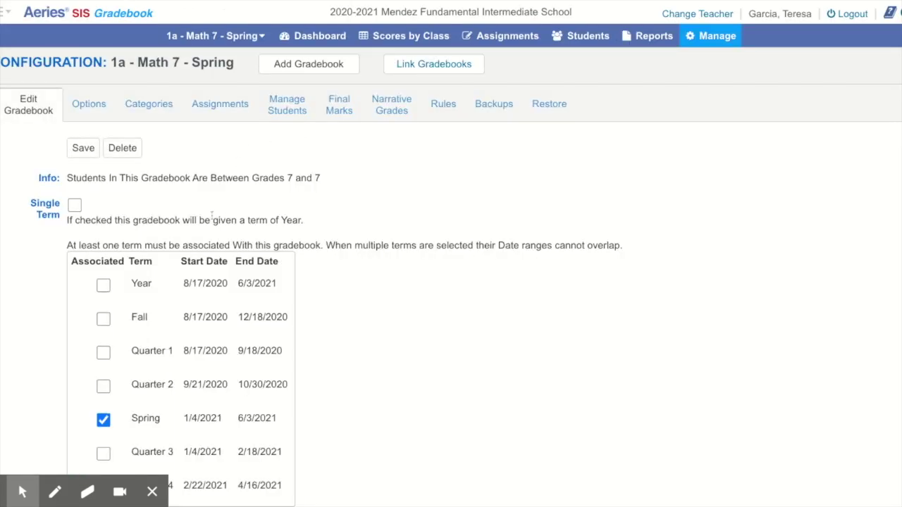
# - Switch to the other period 1 Math 7 Spring gradebook, change its period label to 1b and save it
pyautogui.click(248, 37)
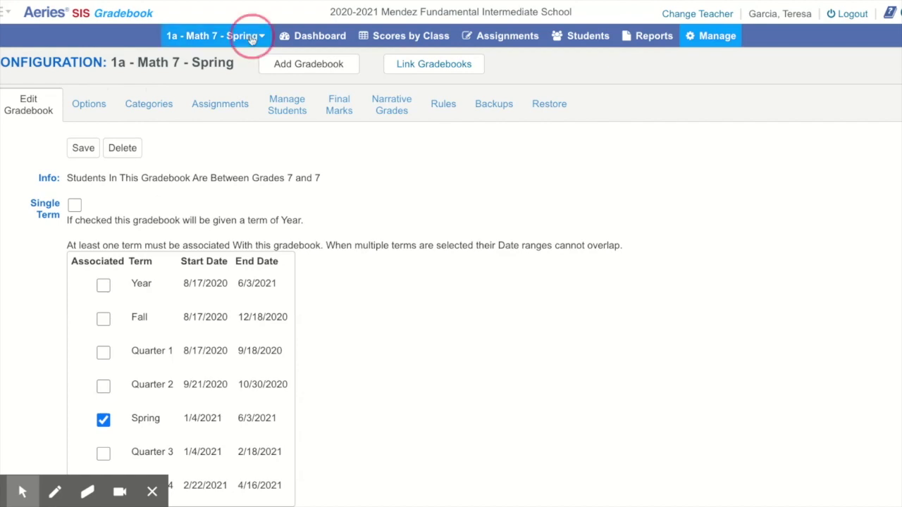
pyautogui.click(215, 90)
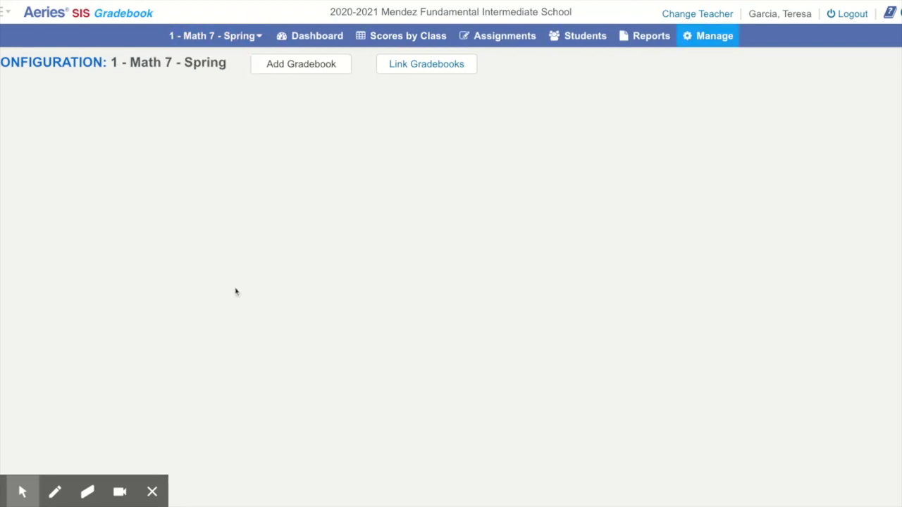
pyautogui.write('b')
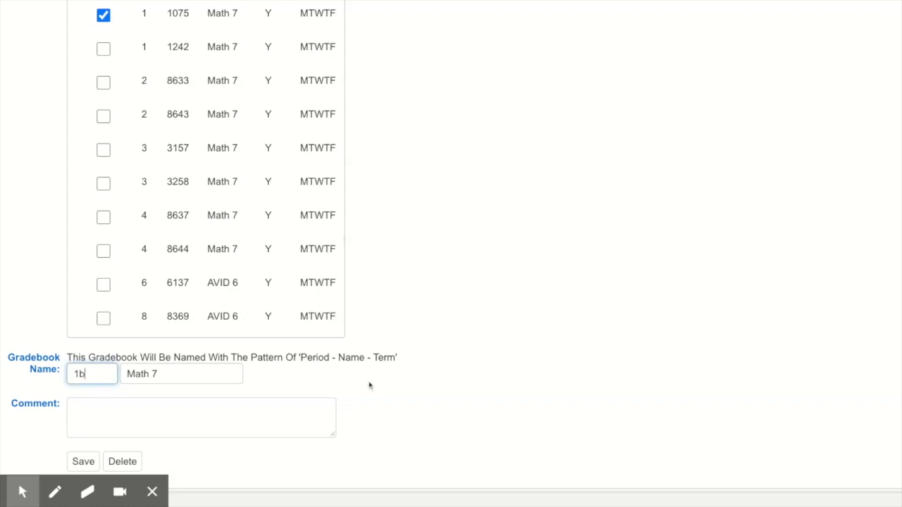
pyautogui.click(81, 461)
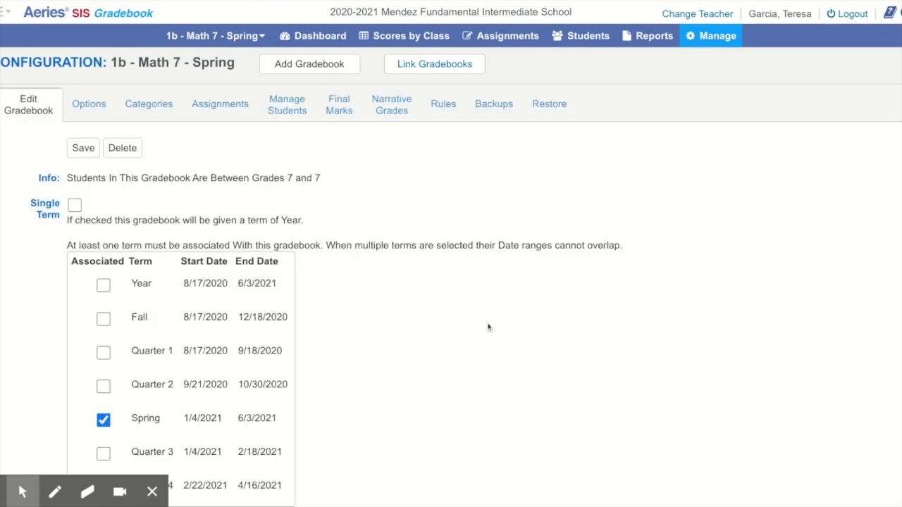
pyautogui.scroll(-5, 376, 363)
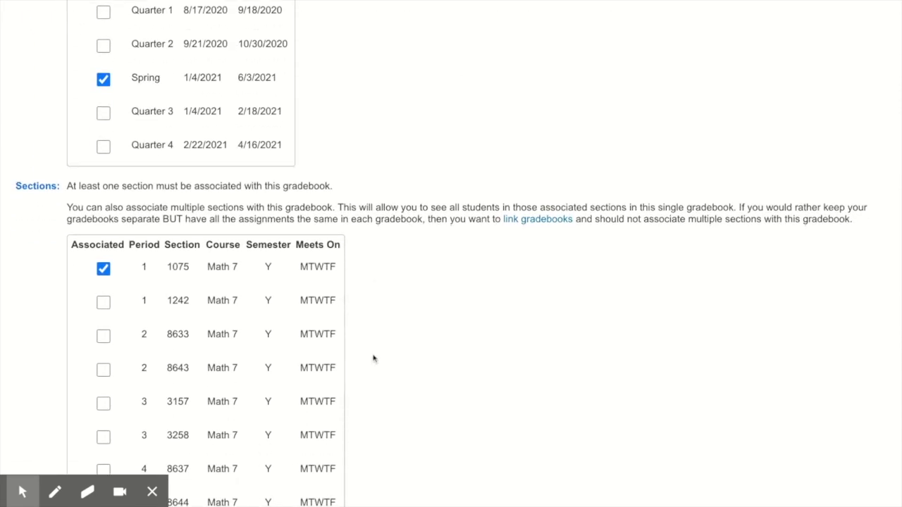
pyautogui.doubleClick(167, 303)
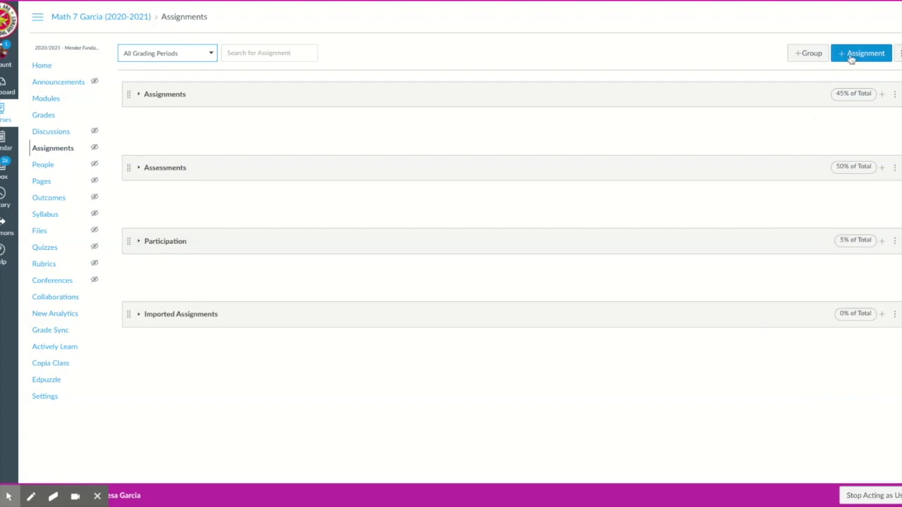
# - In the Math 7 course in Canvas, add an assignment group named Assignments worth 50% of the total grade
pyautogui.click(806, 53)
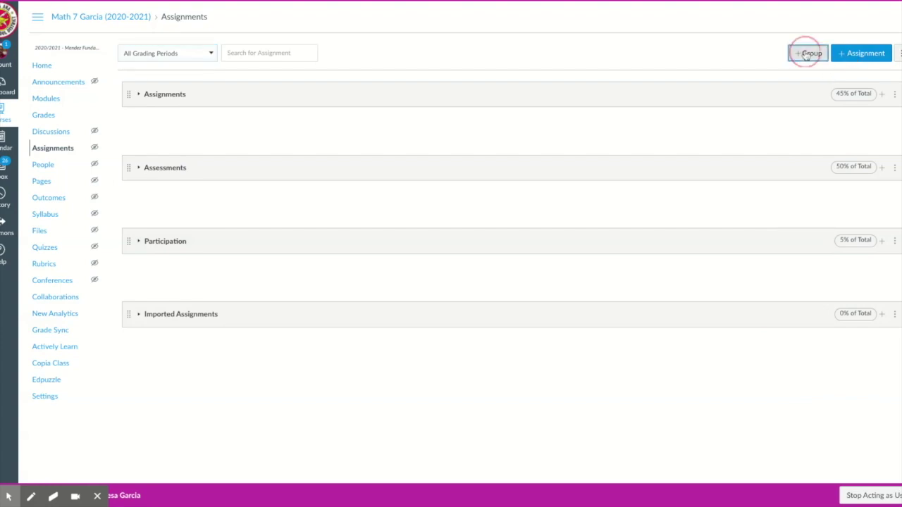
pyautogui.click(452, 243)
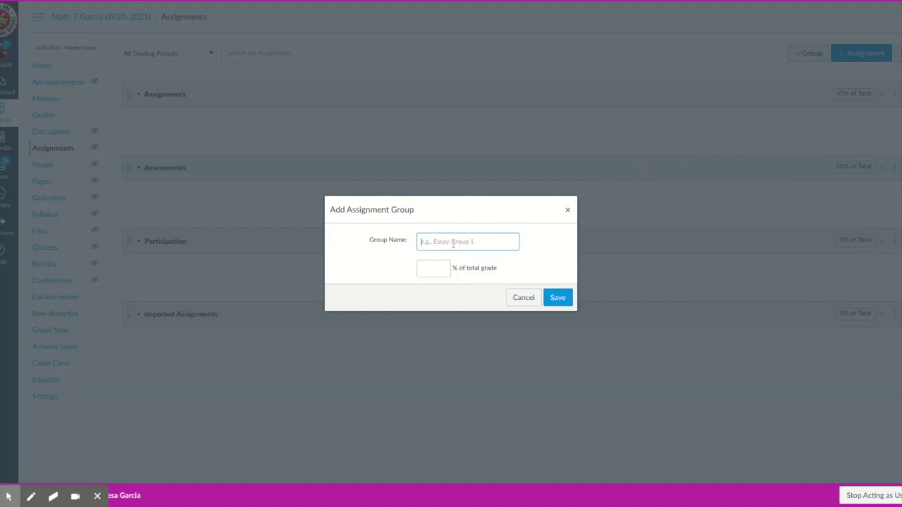
pyautogui.write('Assing')
pyautogui.press('BackSpace')
pyautogui.write('ments')
pyautogui.doubleClick(439, 242)
pyautogui.write('Assignments')
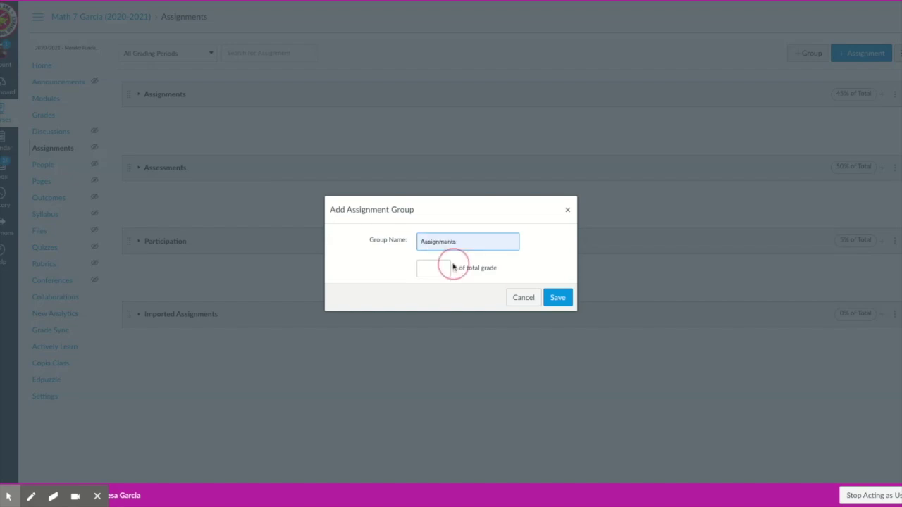
pyautogui.click(436, 269)
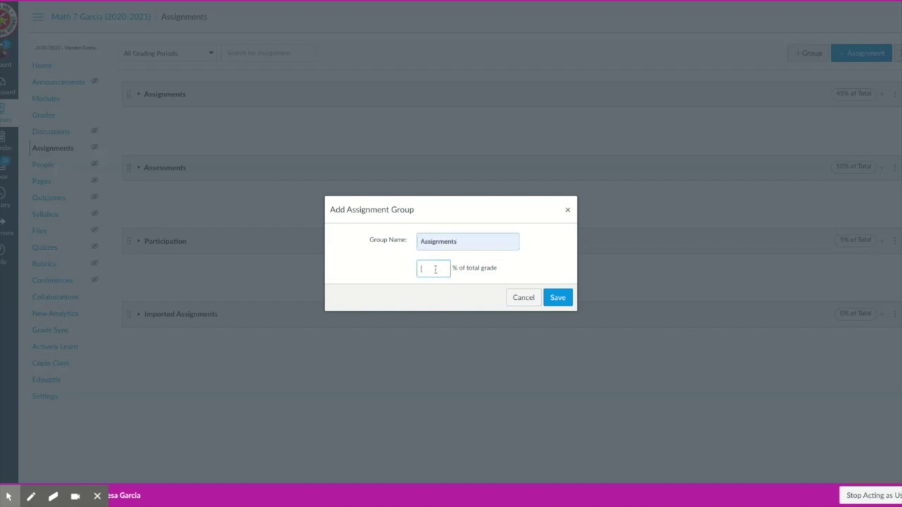
pyautogui.write('50')
pyautogui.click(555, 298)
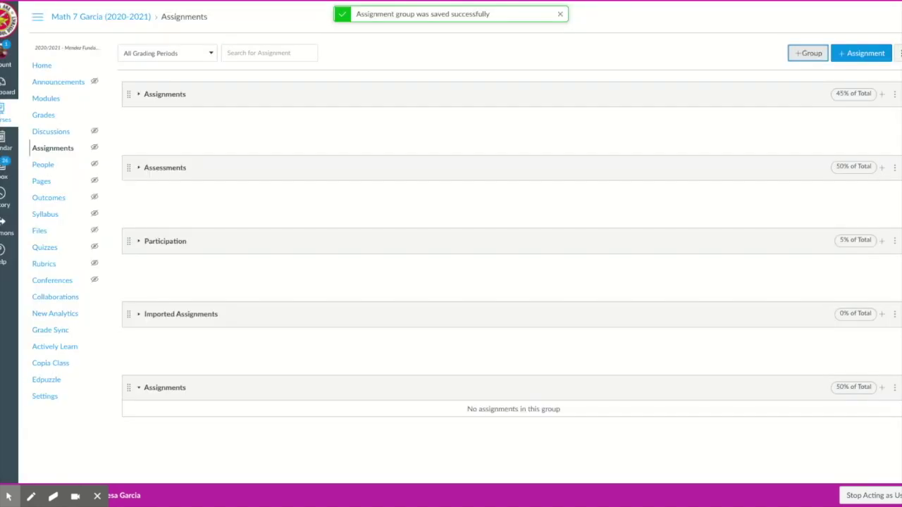
# - Add an assignment group named Assessments worth 50% of the total grade
pyautogui.click(807, 53)
pyautogui.click(496, 241)
pyautogui.write('A')
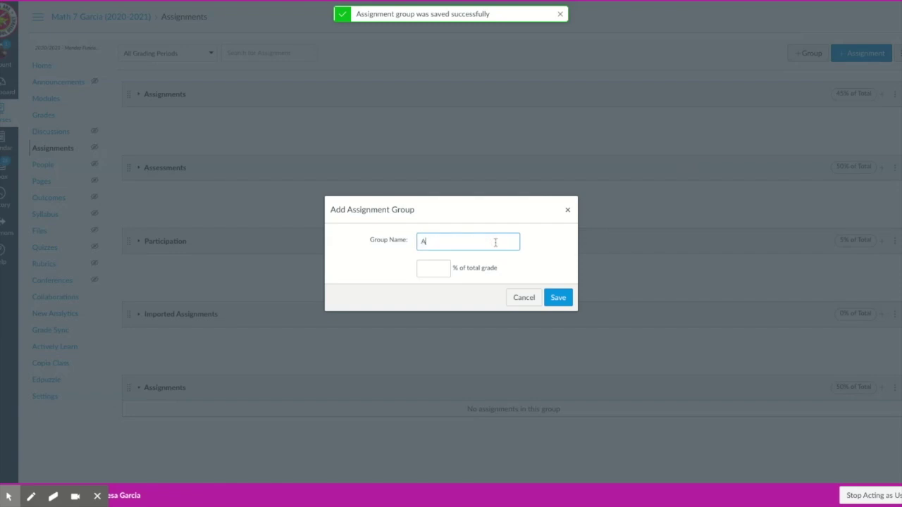
pyautogui.write('ssessments')
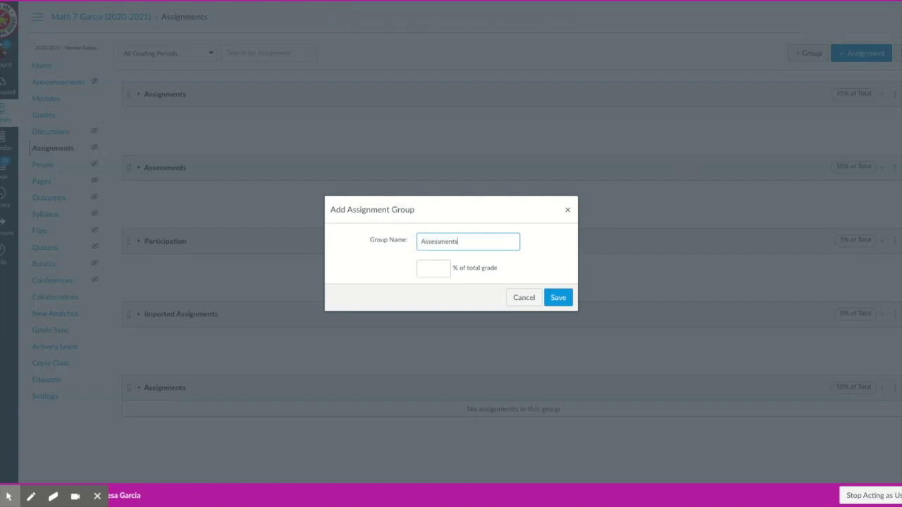
pyautogui.click(437, 268)
pyautogui.write('50')
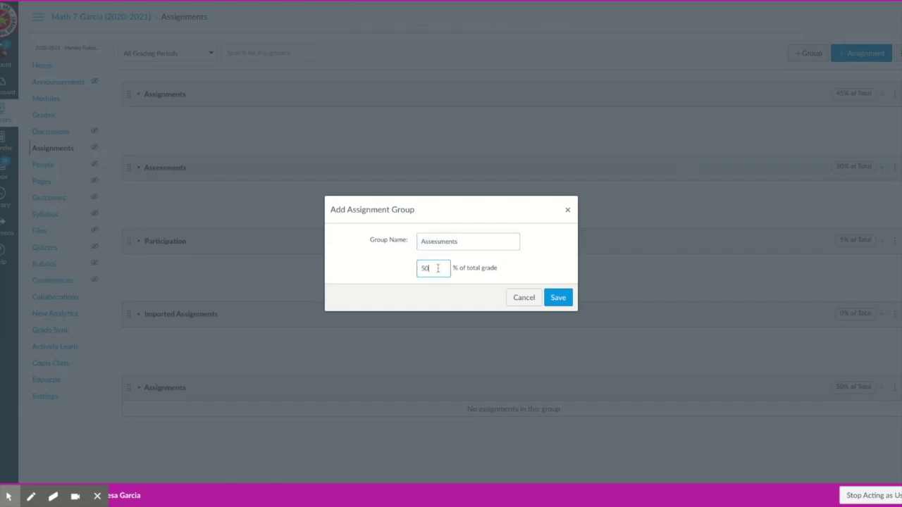
pyautogui.click(559, 299)
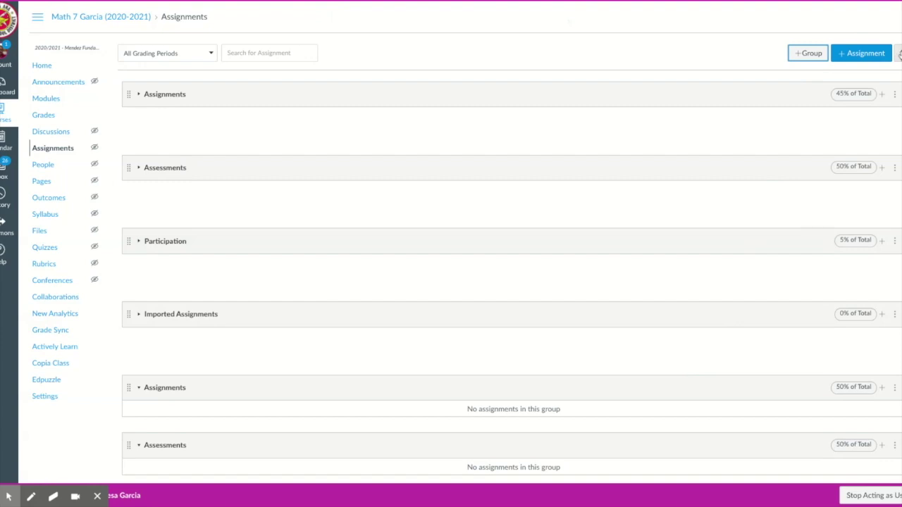
# - Review the weights of all assignment groups and the final-grade weighting option, and close the weight settings
pyautogui.click(898, 56)
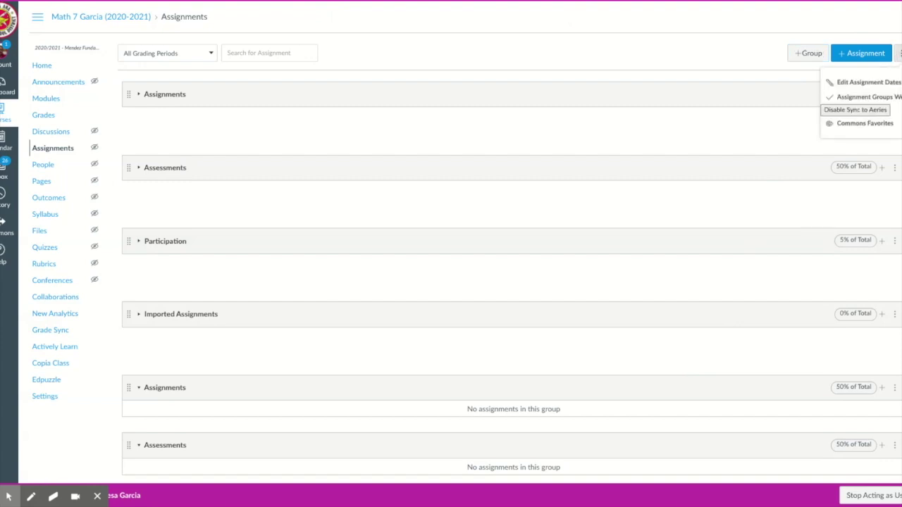
pyautogui.click(858, 99)
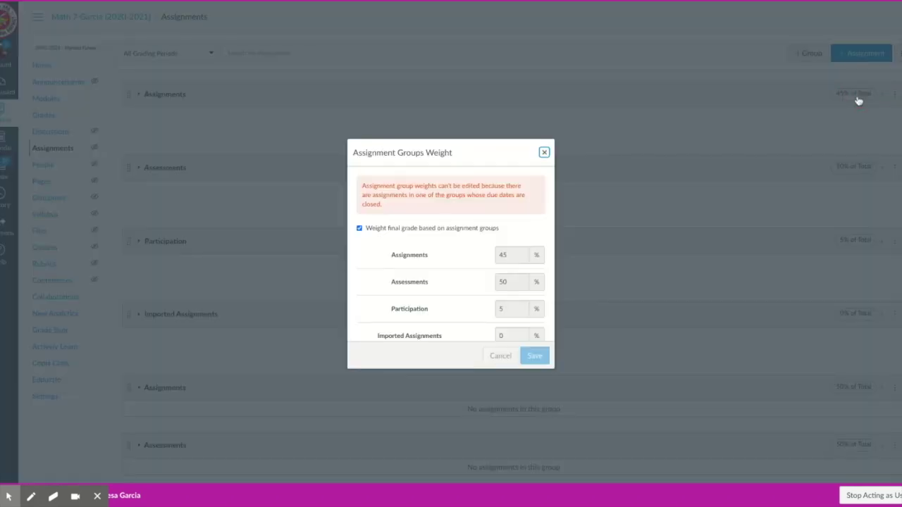
pyautogui.click(359, 231)
pyautogui.scroll(-3, 451, 253)
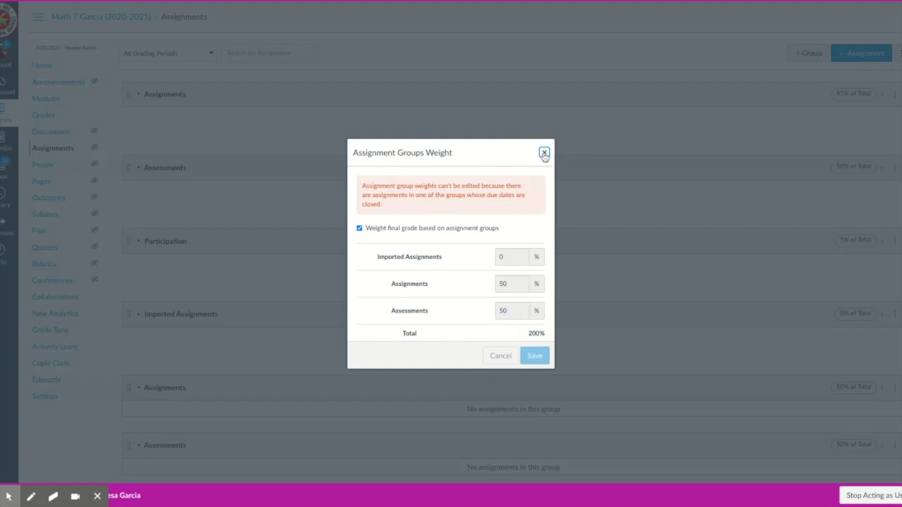
pyautogui.moveTo(542, 334); pyautogui.dragTo(520, 339)
pyautogui.scroll(2, 526, 255)
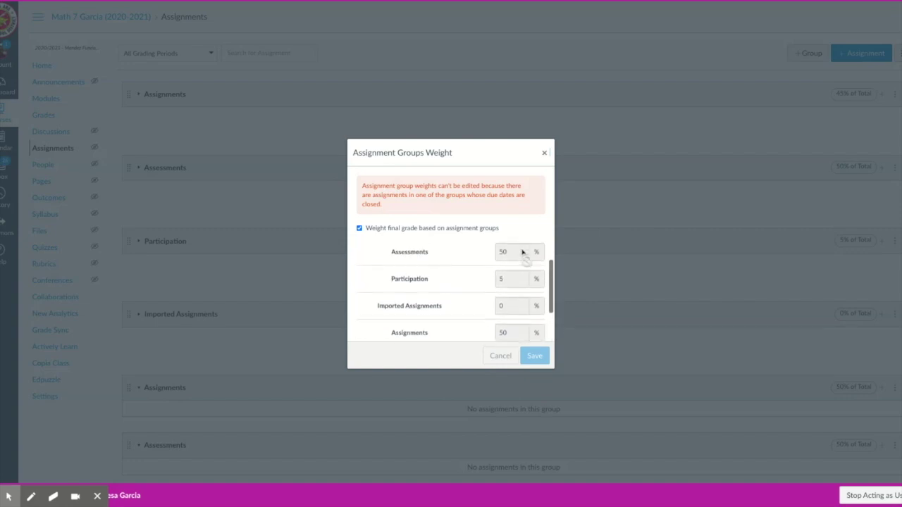
pyautogui.scroll(2, 522, 252)
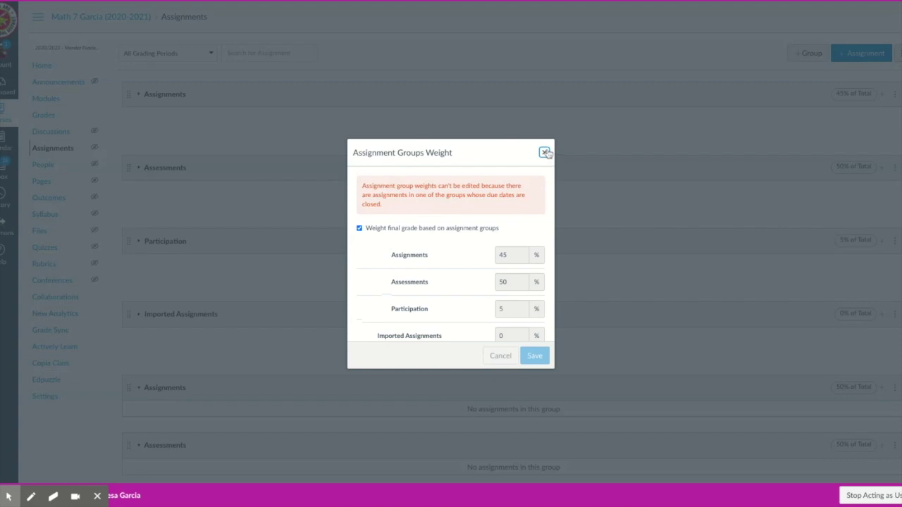
pyautogui.click(545, 153)
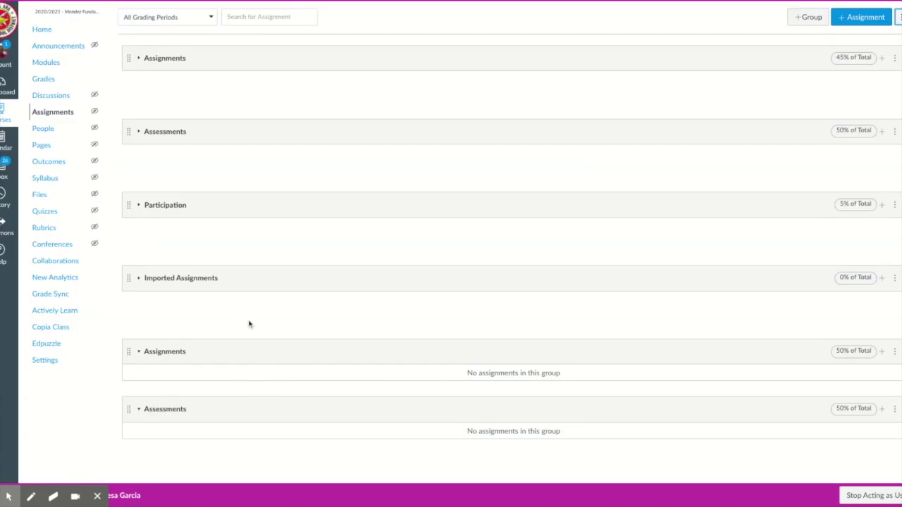
# - Filter the assignments by the Spring Intermediate 2020-21 grading period and look through the groups and their assignments
pyautogui.scroll(1, 248, 323)
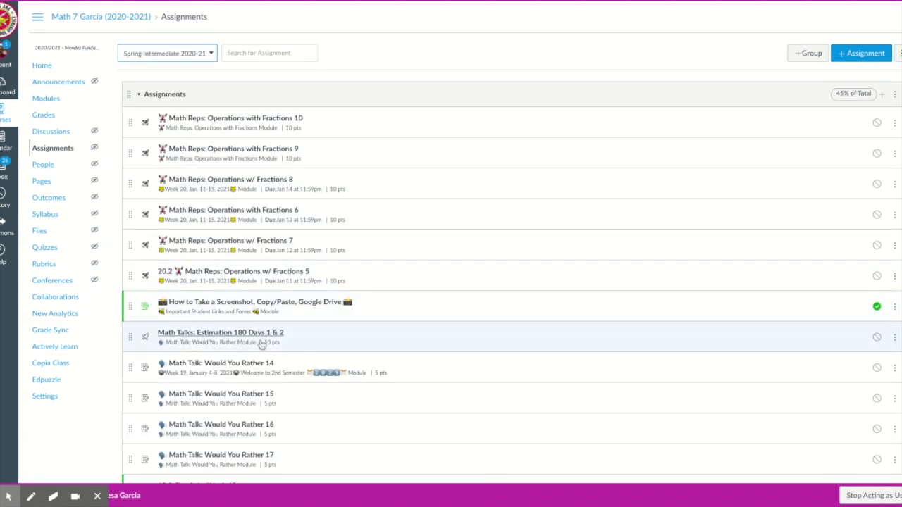
pyautogui.scroll(-5, 496, 370)
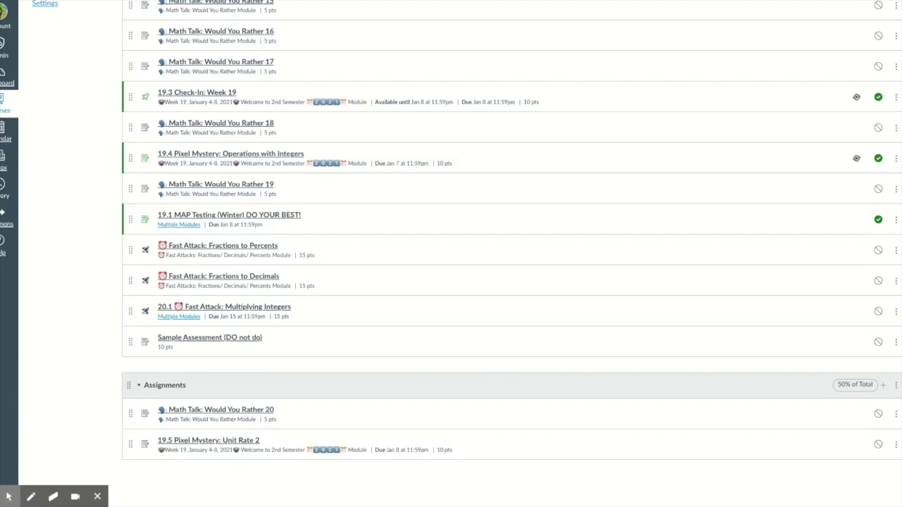
pyautogui.scroll(6, 205, 63)
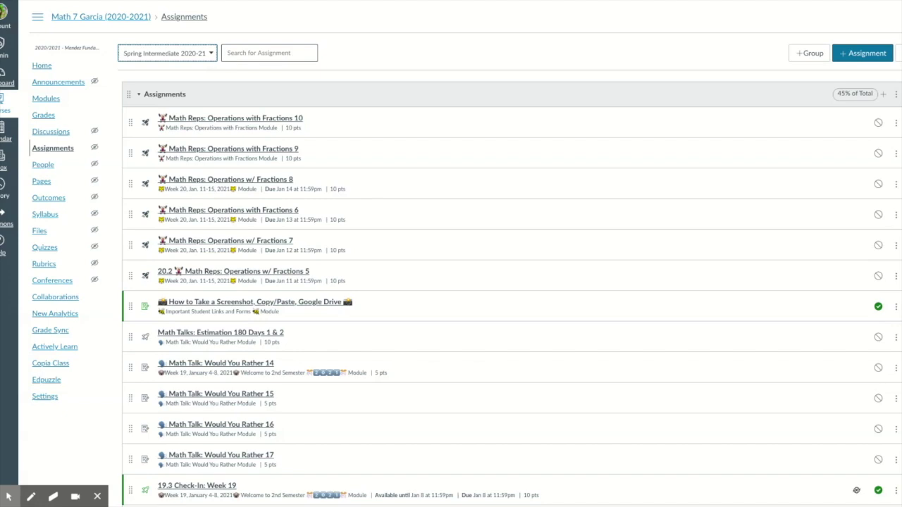
# - Change the assignment group of Sample Assessment (DO not do) to the new Assessments group and save the assignment
pyautogui.scroll(-6, 179, 461)
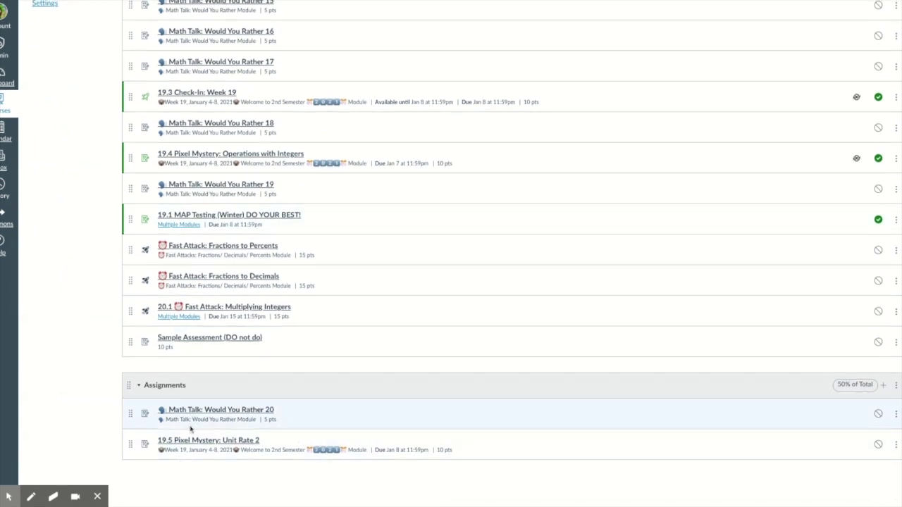
pyautogui.click(203, 340)
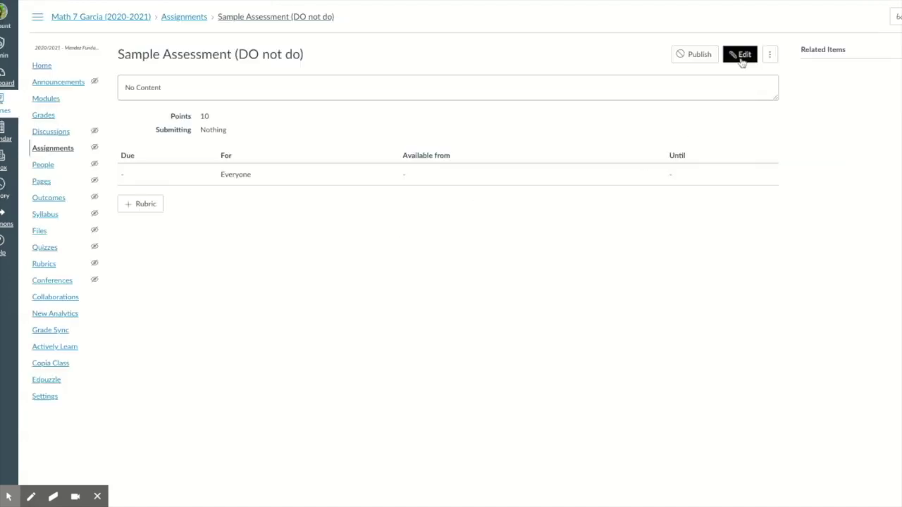
pyautogui.click(741, 60)
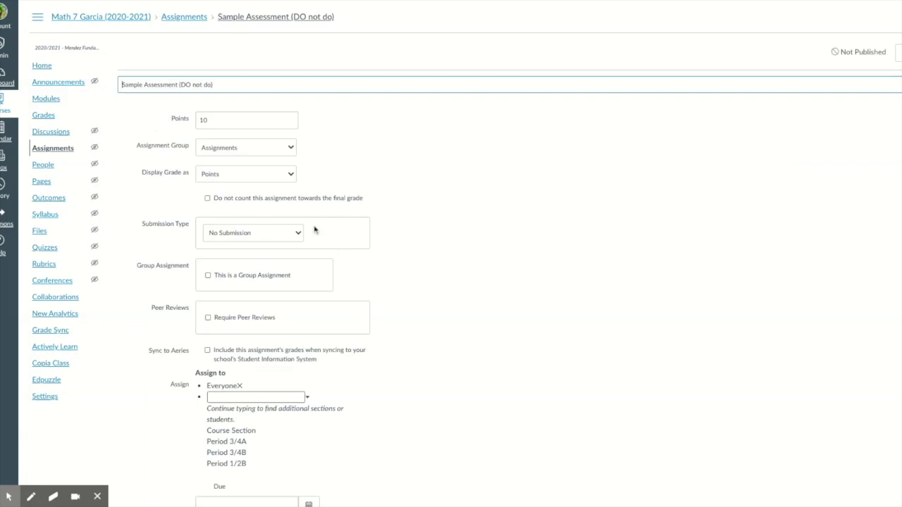
pyautogui.scroll(-3, 263, 275)
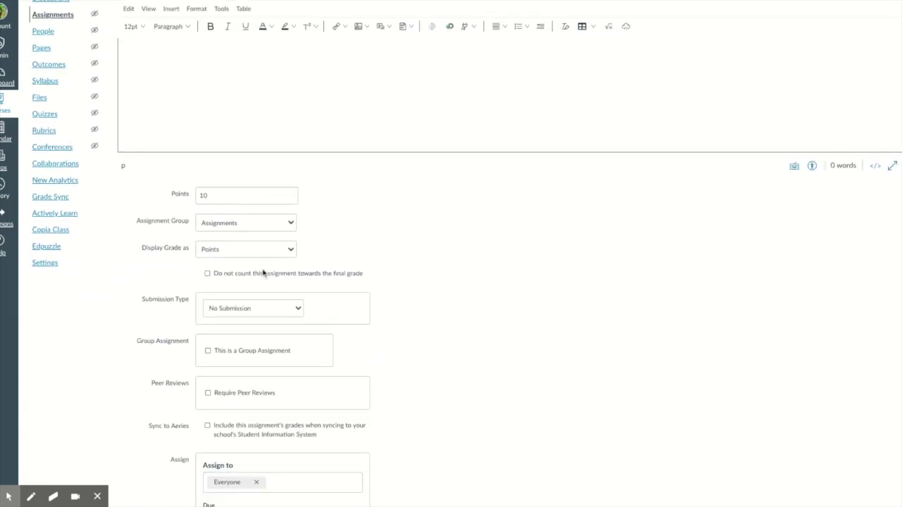
pyautogui.click(268, 223)
pyautogui.click(247, 238)
pyautogui.scroll(-3, 552, 280)
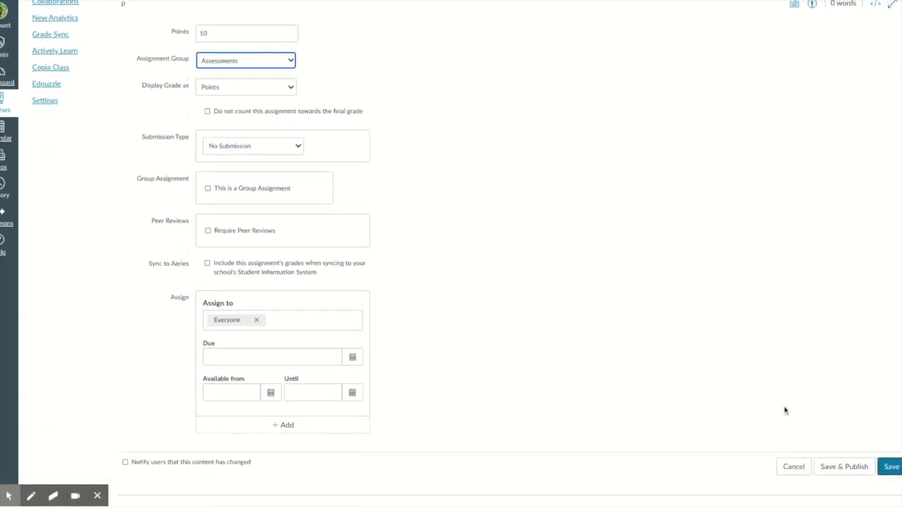
pyautogui.click(891, 467)
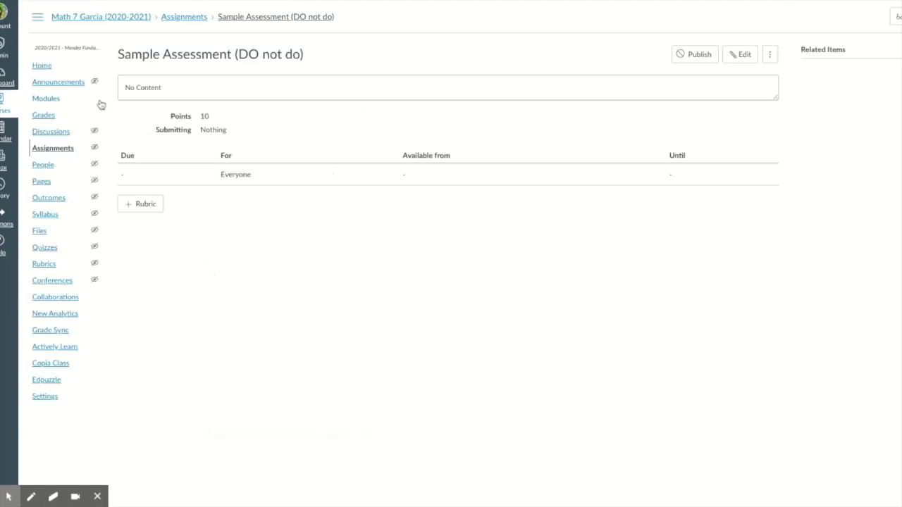
# - Filter the course's assignment list by the Spring Intermediate 2020-21 grading period and collapse the Assignments group weighted 45%
pyautogui.click(42, 149)
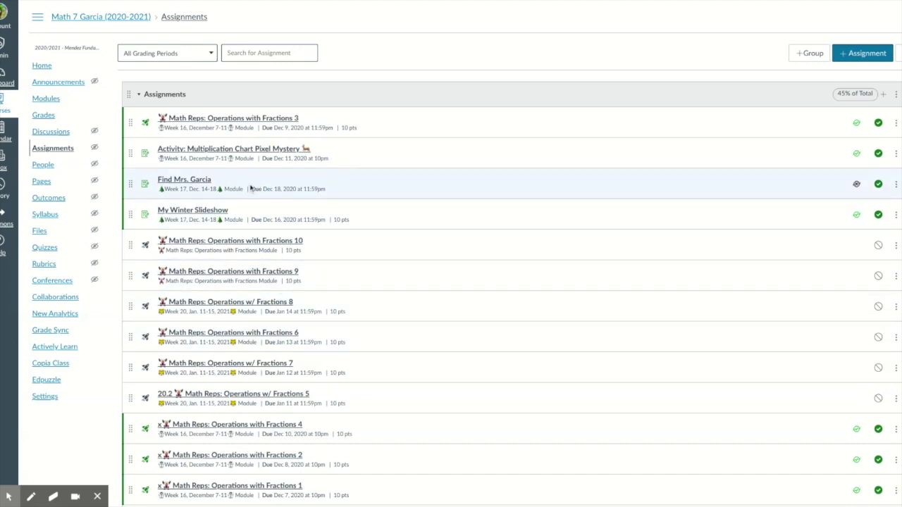
pyautogui.click(211, 56)
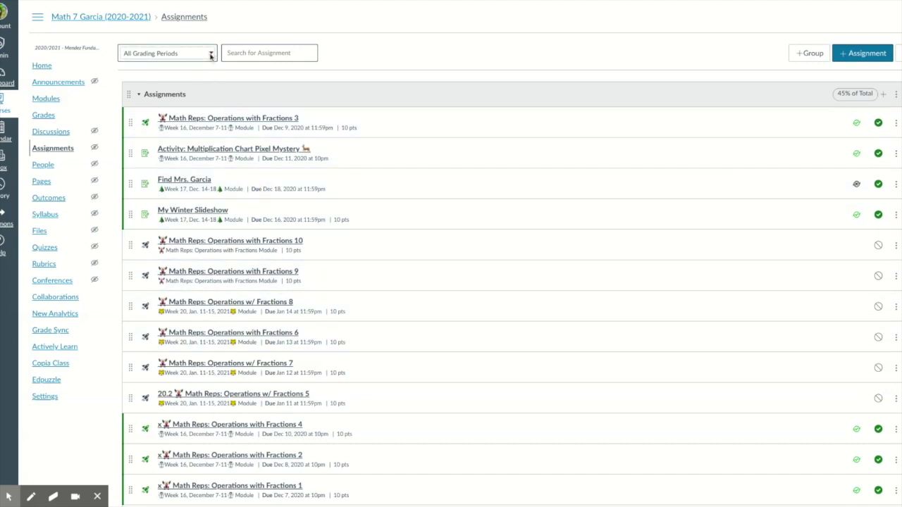
pyautogui.click(232, 250)
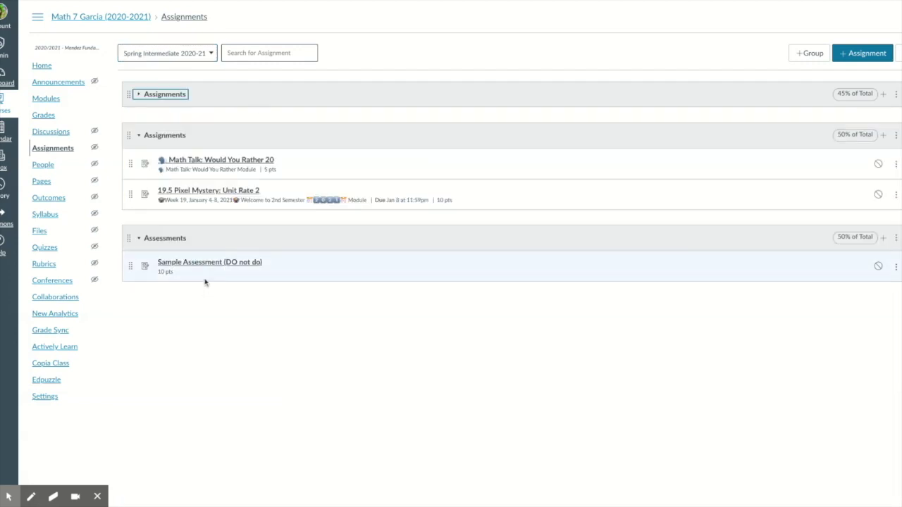
# - Show the assignments for all grading periods and look through the assignment groups down to the new Spring ones
pyautogui.click(209, 55)
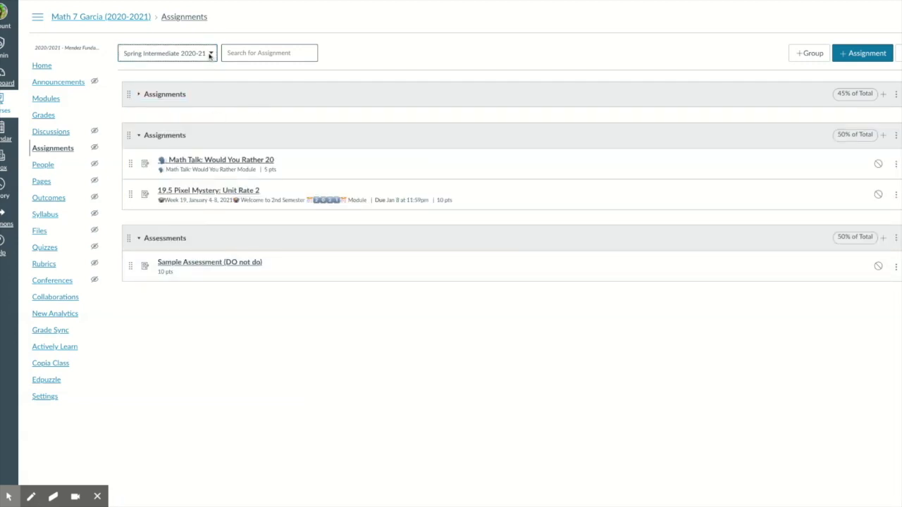
pyautogui.click(258, 218)
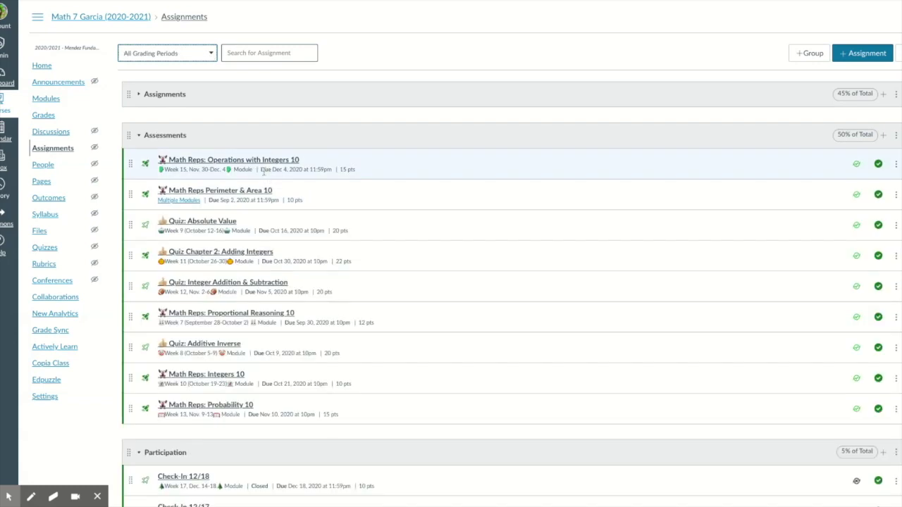
pyautogui.scroll(-10, 263, 171)
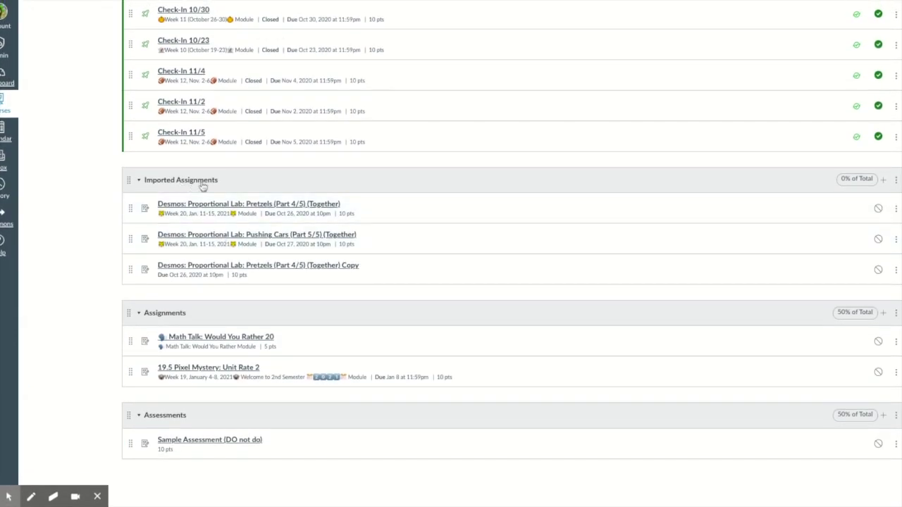